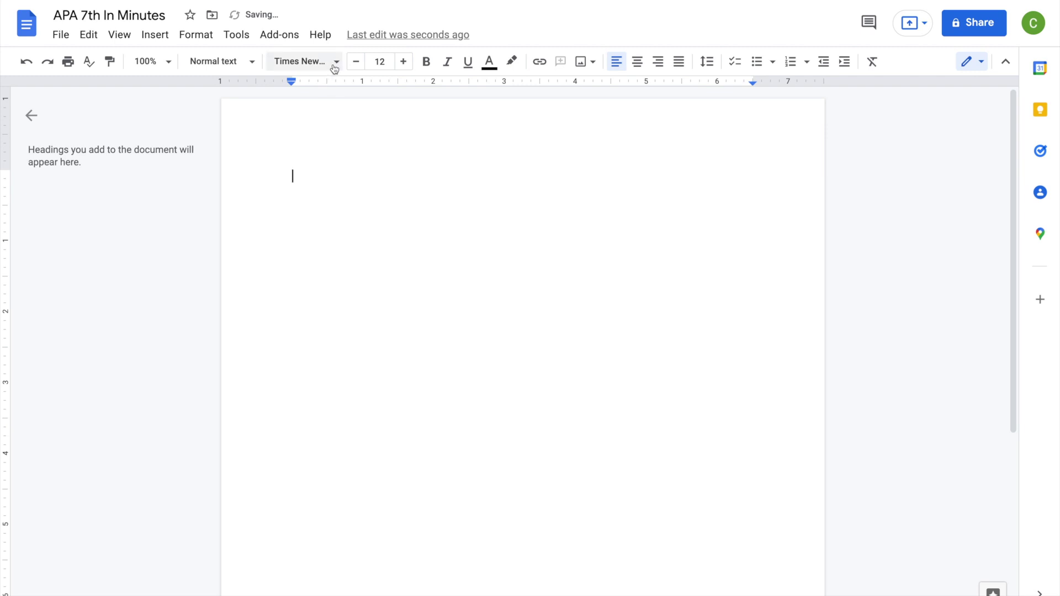
Try Arial at 11 pt, then switch the font back to Times New Roman
{"action": "left_click", "coordinate": [334, 63]}
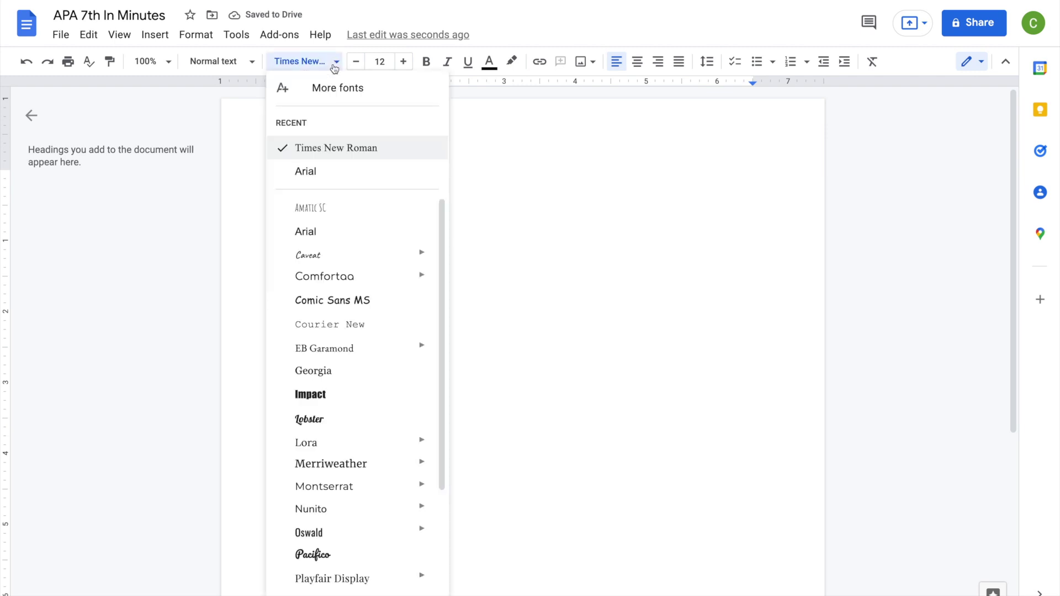
{"action": "left_click", "coordinate": [366, 233]}
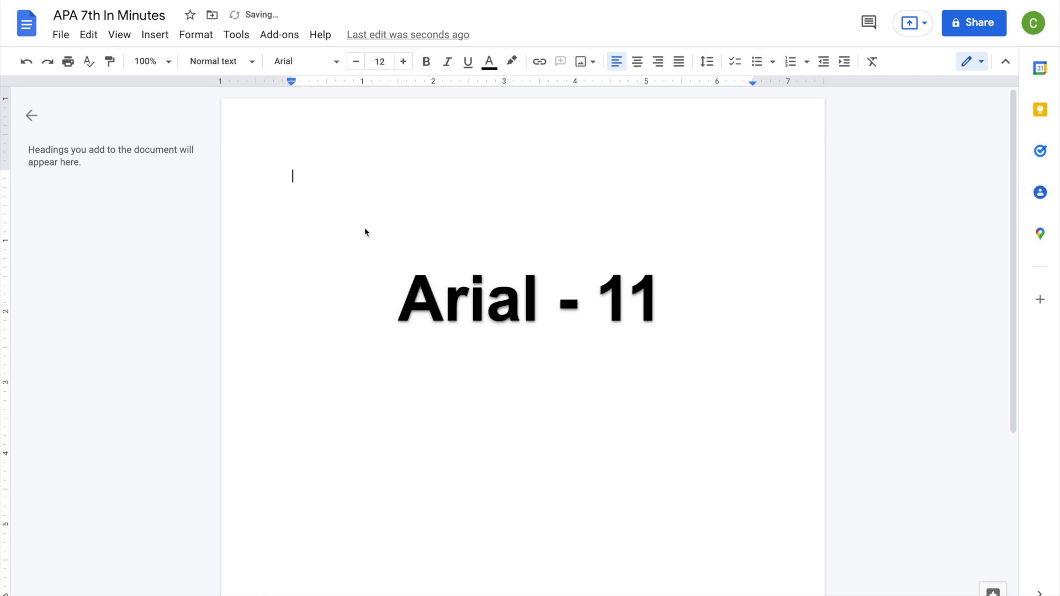
{"action": "left_click", "coordinate": [356, 62]}
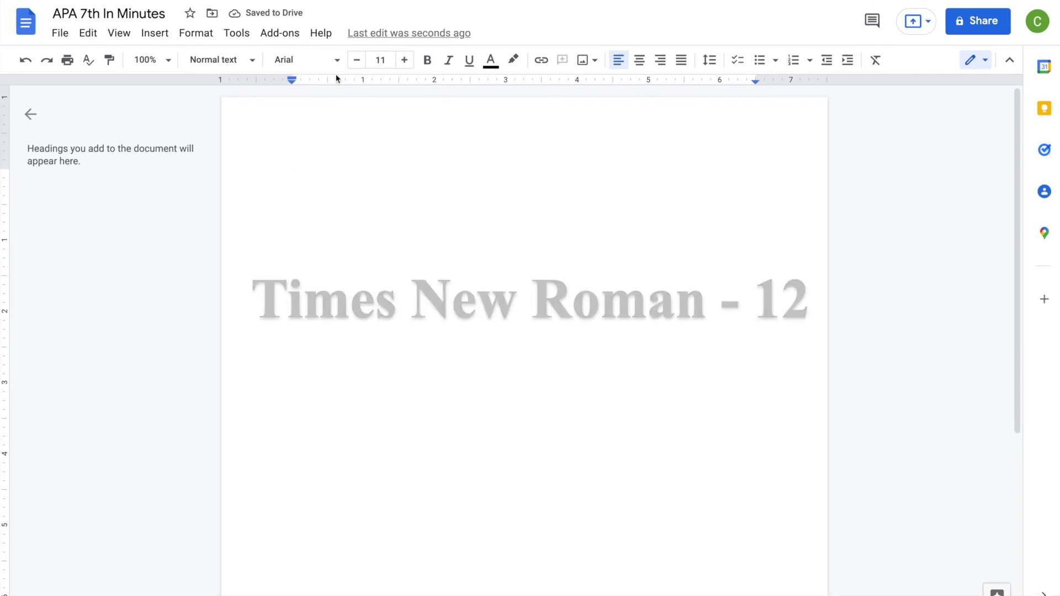
{"action": "left_click", "coordinate": [336, 62]}
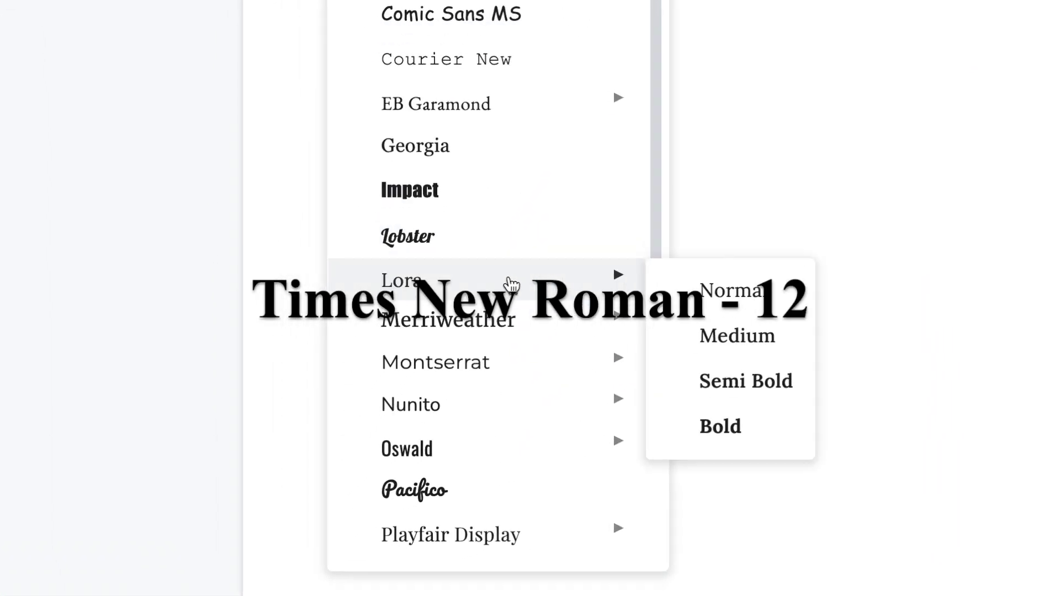
{"action": "scroll", "coordinate": [409, 395], "scroll_direction": "down", "scroll_amount": 3}
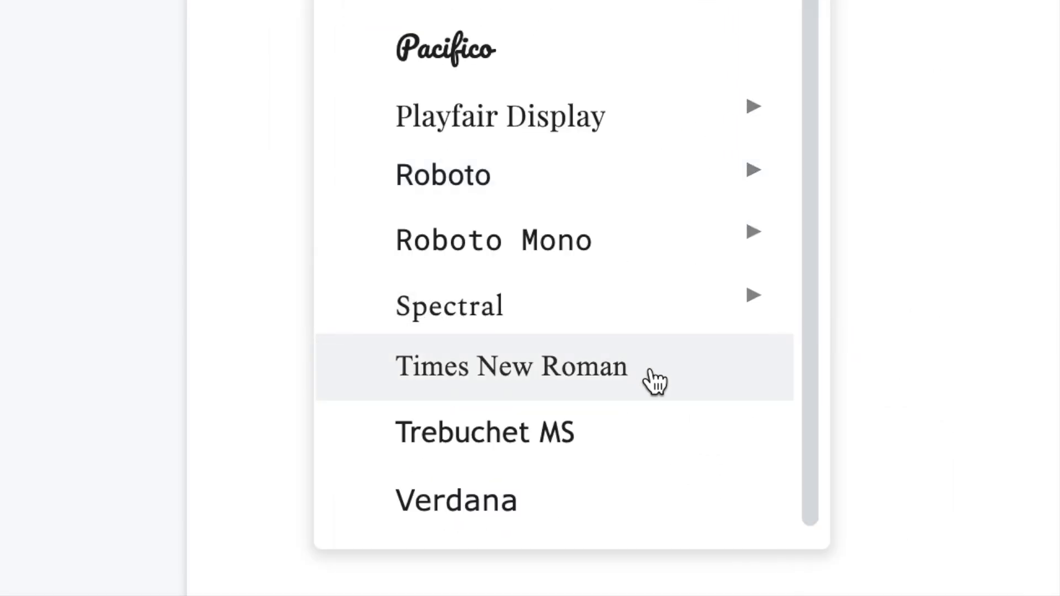
{"action": "left_click", "coordinate": [655, 381]}
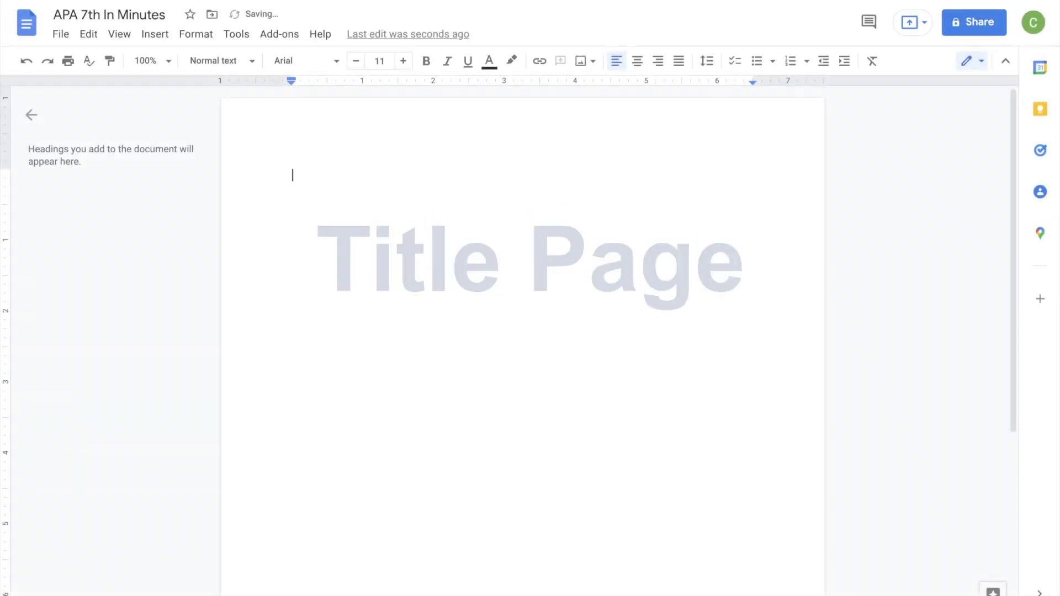
Type the centred title 'How Humans are Depleting the Ozone Layer' three lines down the page
{"action": "type", "text": "How Humans are "}
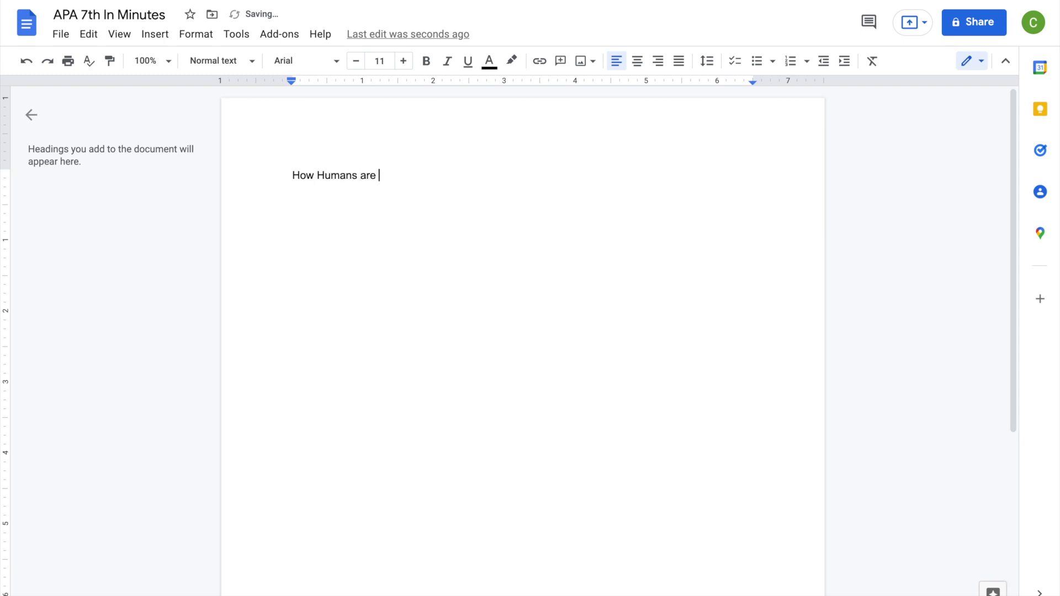
{"action": "type", "text": "Depleting the Ozone Layer"}
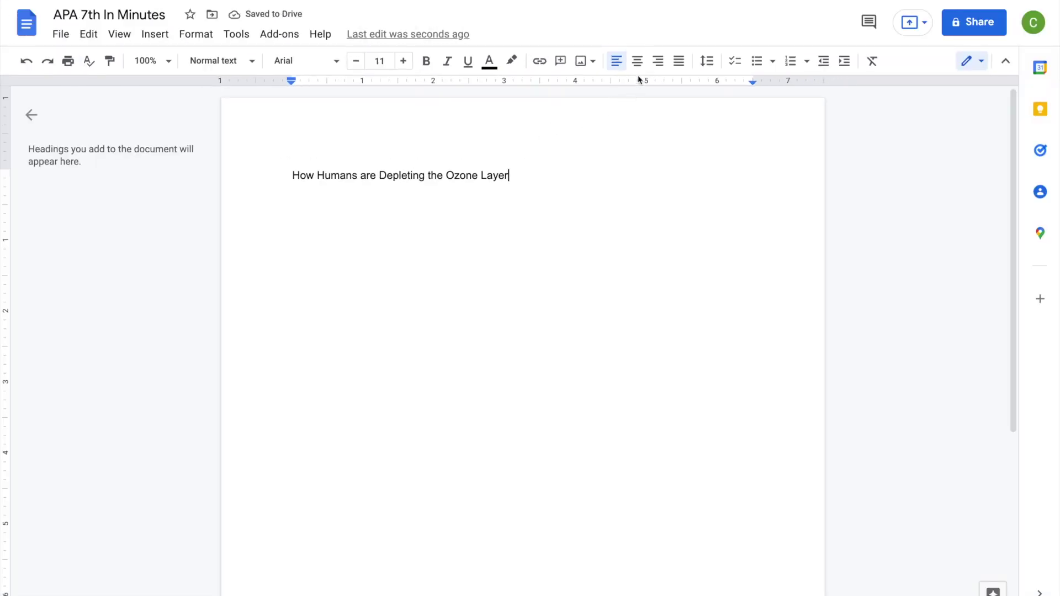
{"action": "left_click", "coordinate": [640, 67]}
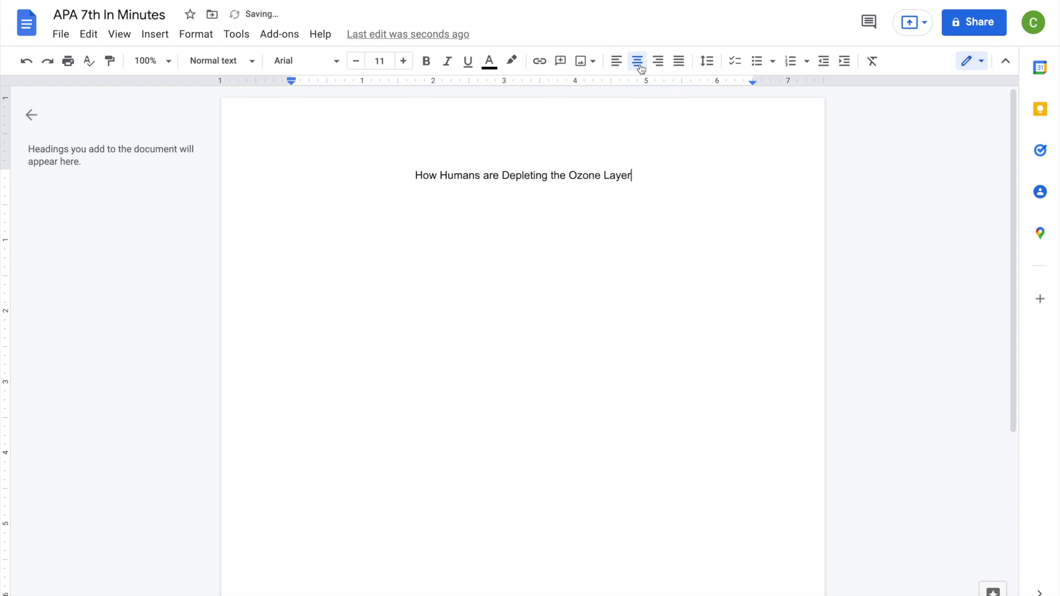
{"action": "left_click", "coordinate": [410, 177]}
{"action": "key", "text": "Return"}
{"action": "key", "text": "Return"}
{"action": "key", "text": "Return"}
{"action": "key", "text": "Return"}
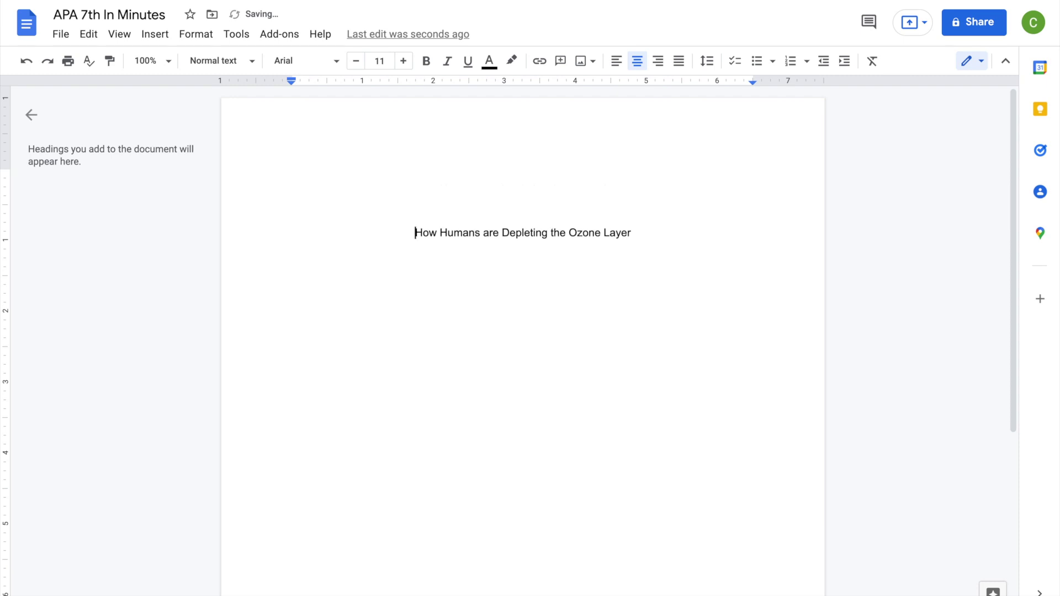
Set the title and the blank lines above it to Double line spacing
{"action": "left_click", "coordinate": [634, 233]}
{"action": "left_click_drag", "start_coordinate": [633, 233], "coordinate": [517, 158]}
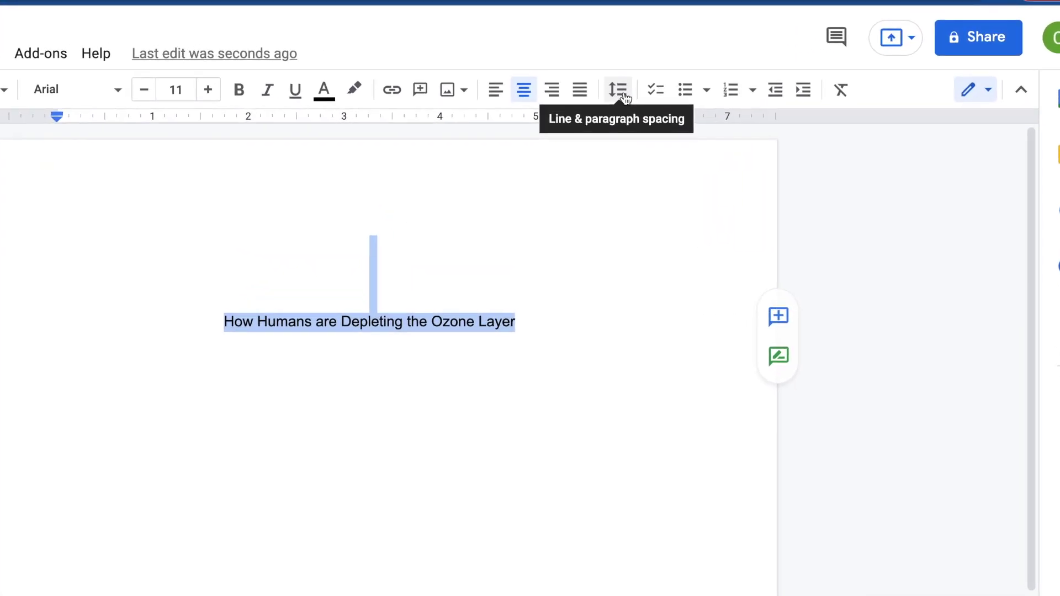
{"action": "left_click", "coordinate": [673, 81]}
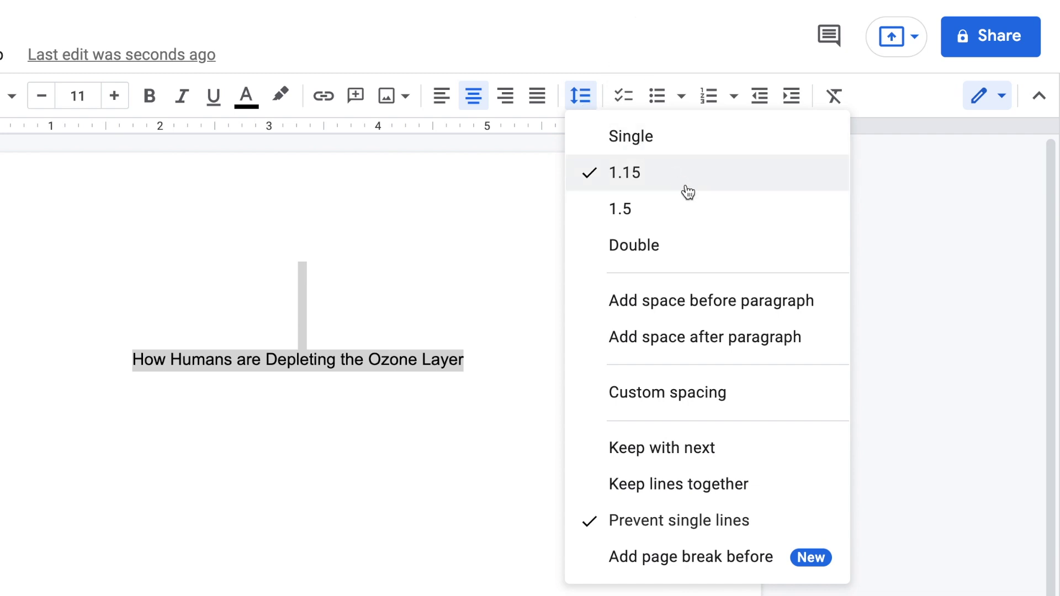
{"action": "left_click", "coordinate": [702, 247]}
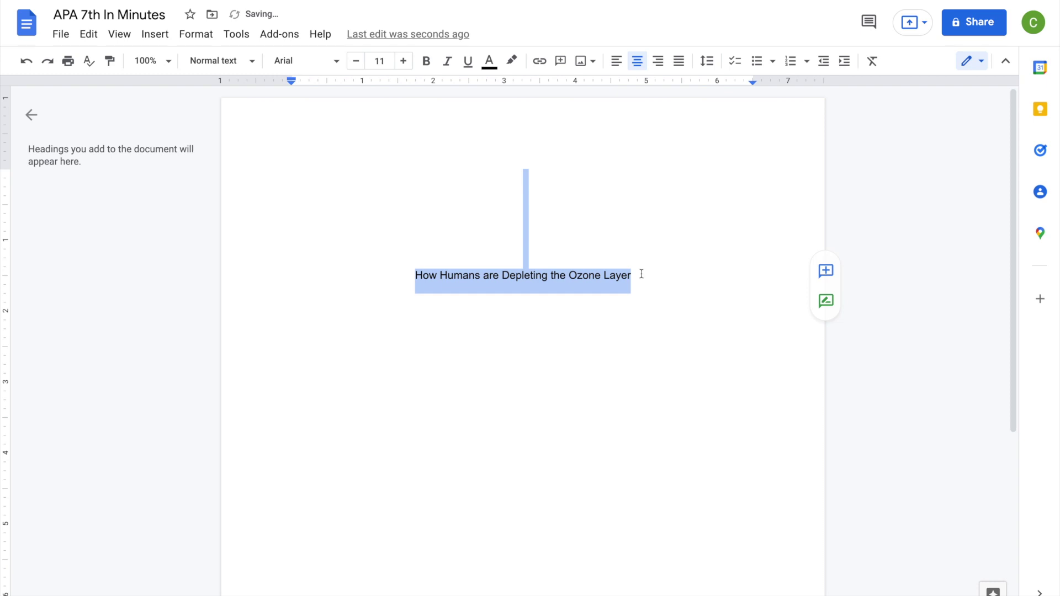
{"action": "left_click", "coordinate": [641, 274]}
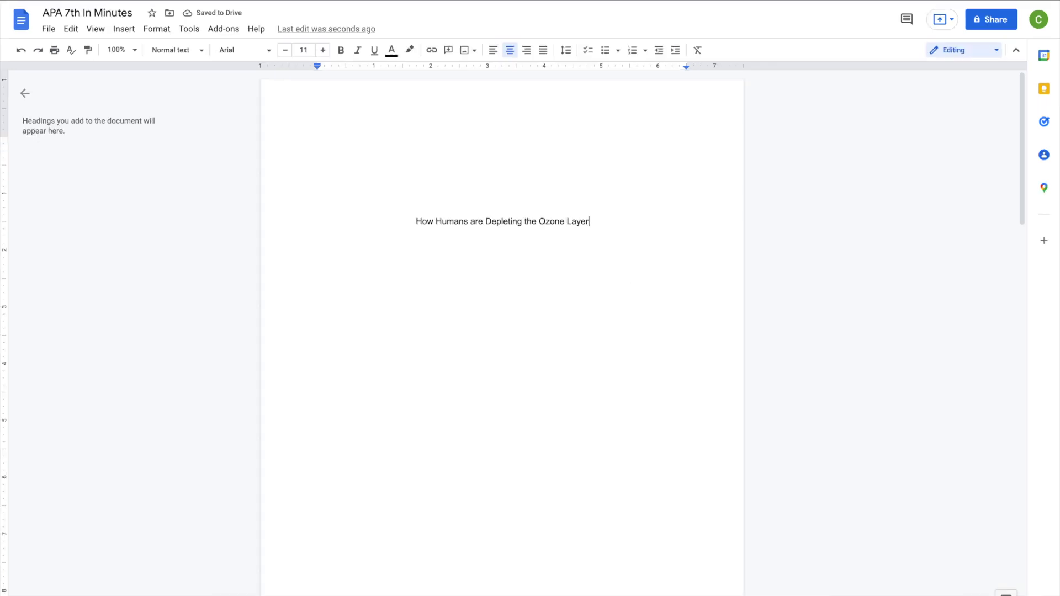
Add centred lines for the authors' names, Humber College and HCAP 145: Atmosphere of the Earth
{"action": "key", "text": "Return"}
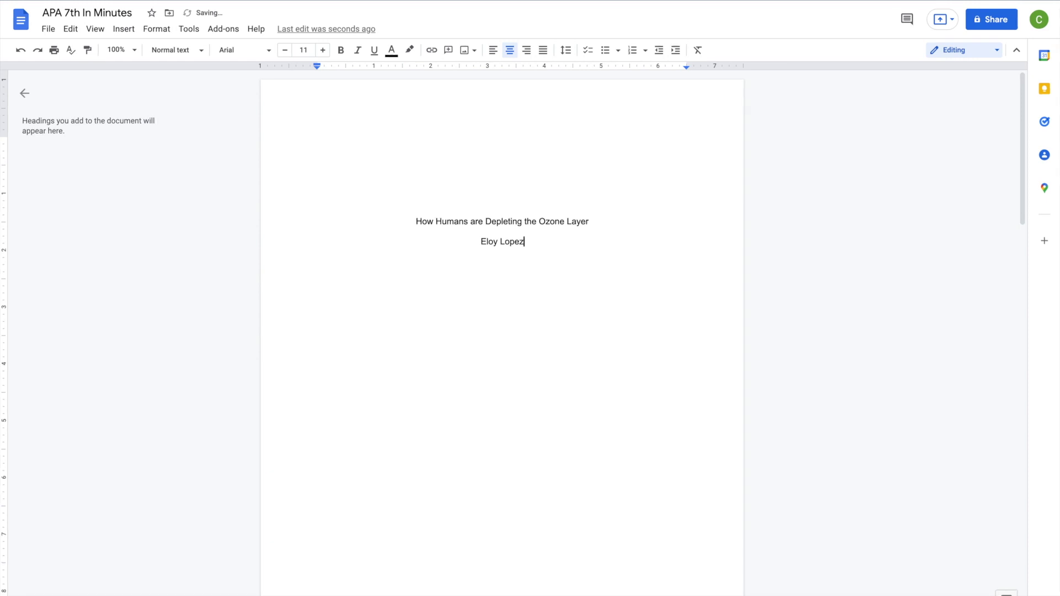
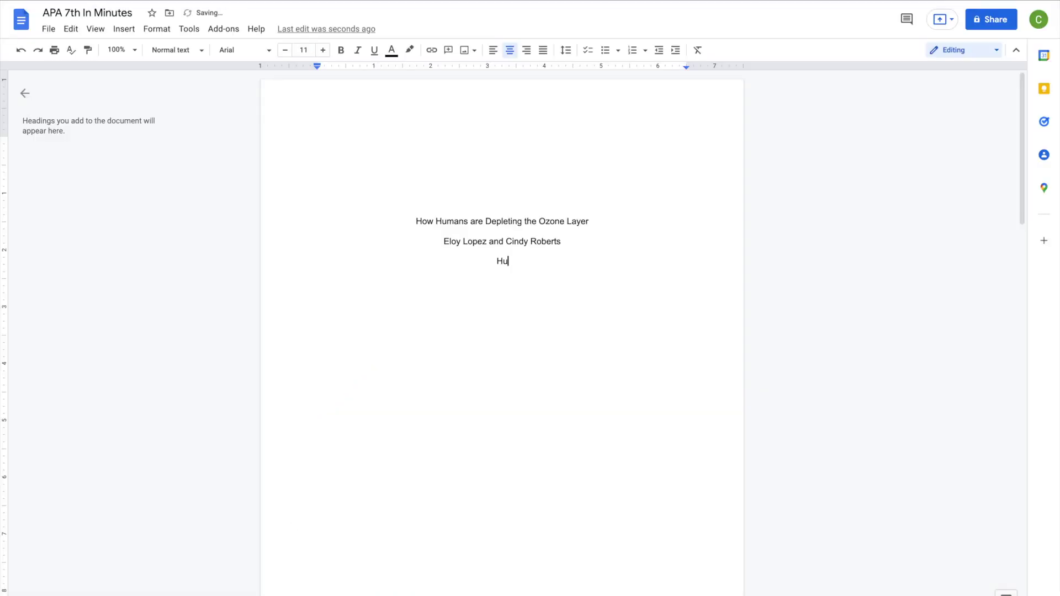
{"action": "type", "text": "ege"}
{"action": "key", "text": "Return"}
{"action": "type", "text": "HCAP 145"}
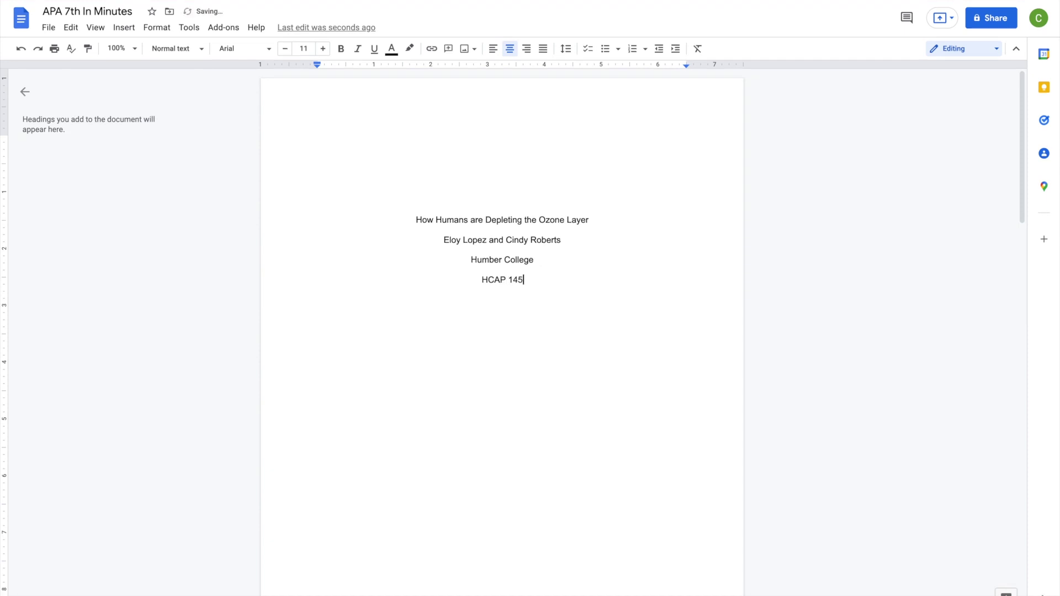
{"action": "type", "text": ": Atmosphere of the Earth"}
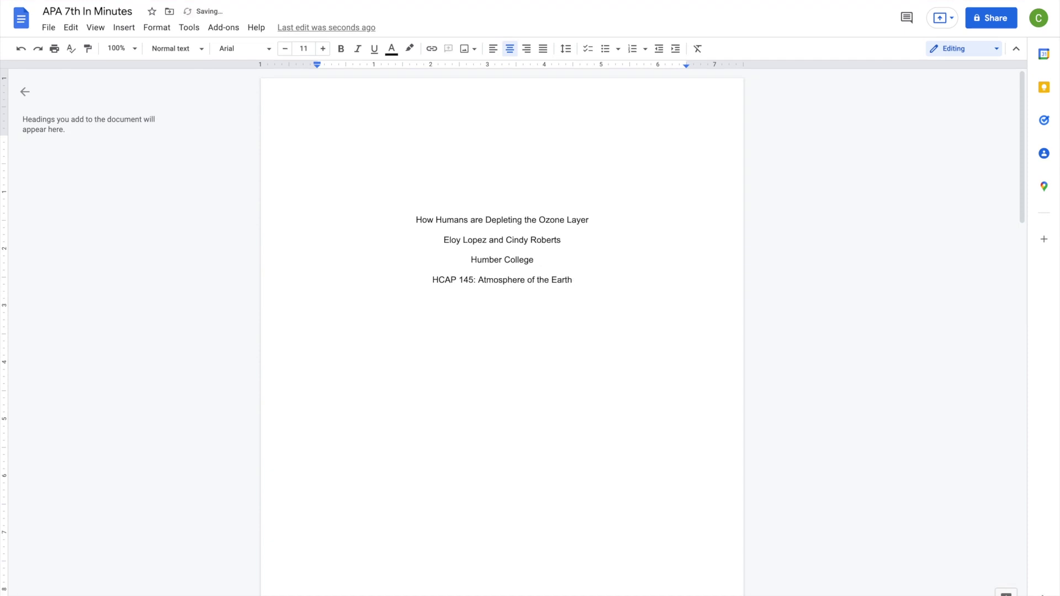
Enter the instructor's name, retyping it twice, followed by the date October 2, 2022
{"action": "key", "text": "Return"}
{"action": "type", "text": "Professor Whitmarsh"}
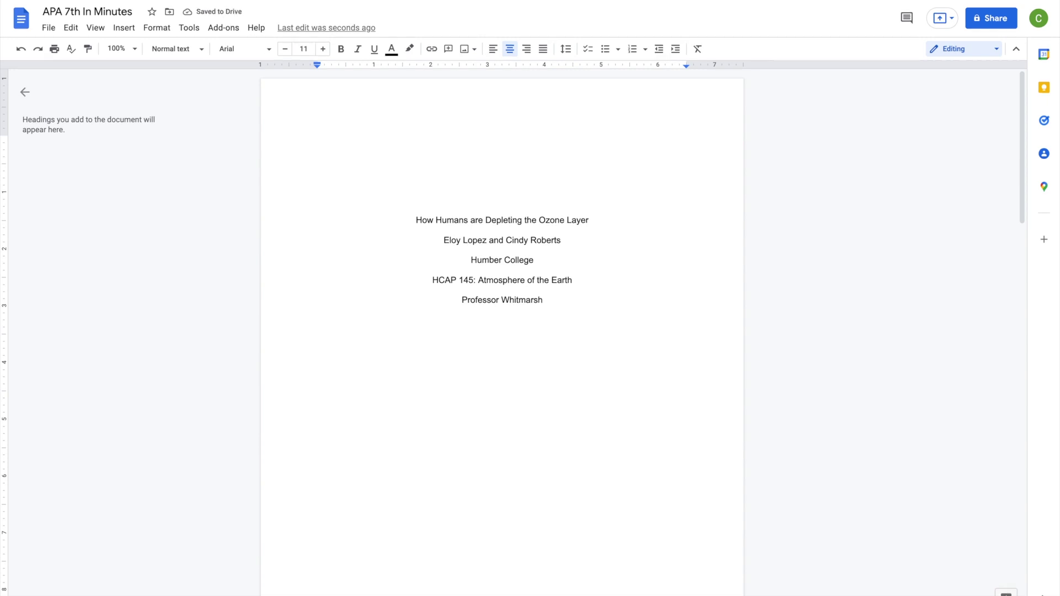
{"action": "key", "text": "BackSpace"}
{"action": "key", "text": "BackSpace"}
{"action": "key", "text": "BackSpace"}
{"action": "key", "text": "BackSpace"}
{"action": "key", "text": "BackSpace"}
{"action": "key", "text": "BackSpace"}
{"action": "key", "text": "BackSpace"}
{"action": "key", "text": "BackSpace"}
{"action": "key", "text": "BackSpace"}
{"action": "key", "text": "BackSpace"}
{"action": "key", "text": "BackSpace"}
{"action": "key", "text": "BackSpace"}
{"action": "key", "text": "BackSpace"}
{"action": "type", "text": "sor Domsy"}
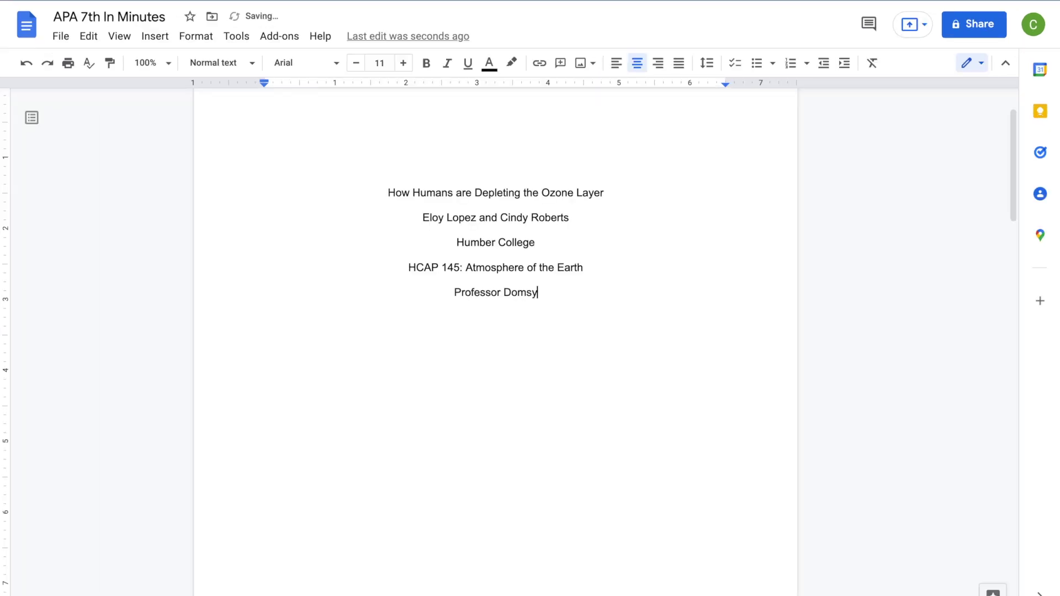
{"action": "key", "text": "shift+Home"}
{"action": "key", "text": "BackSpace"}
{"action": "key", "text": "shift+Home"}
{"action": "key", "text": "BackSpace"}
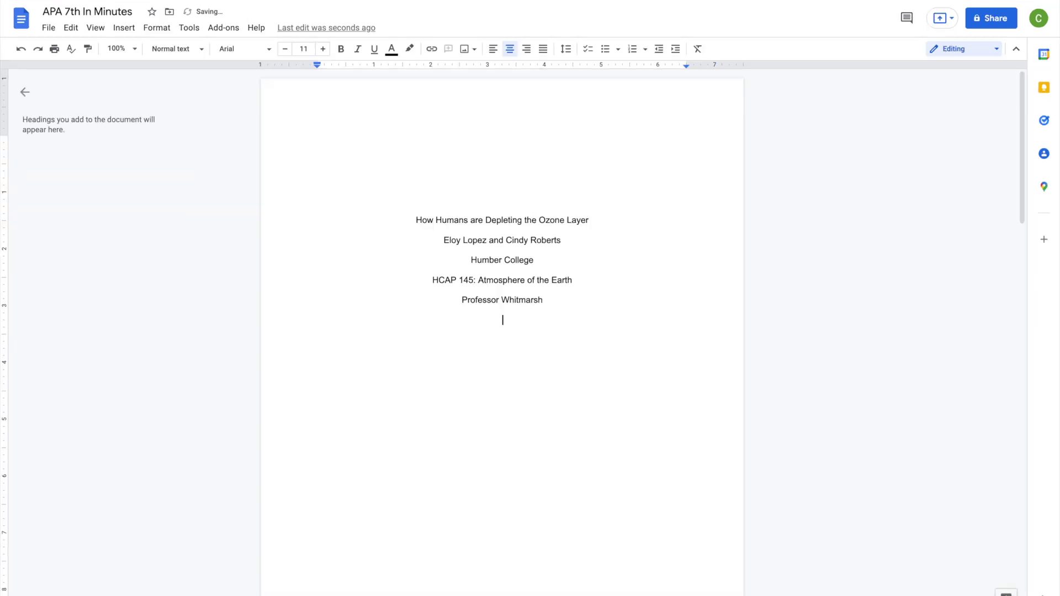
{"action": "type", "text": "October 2, "}
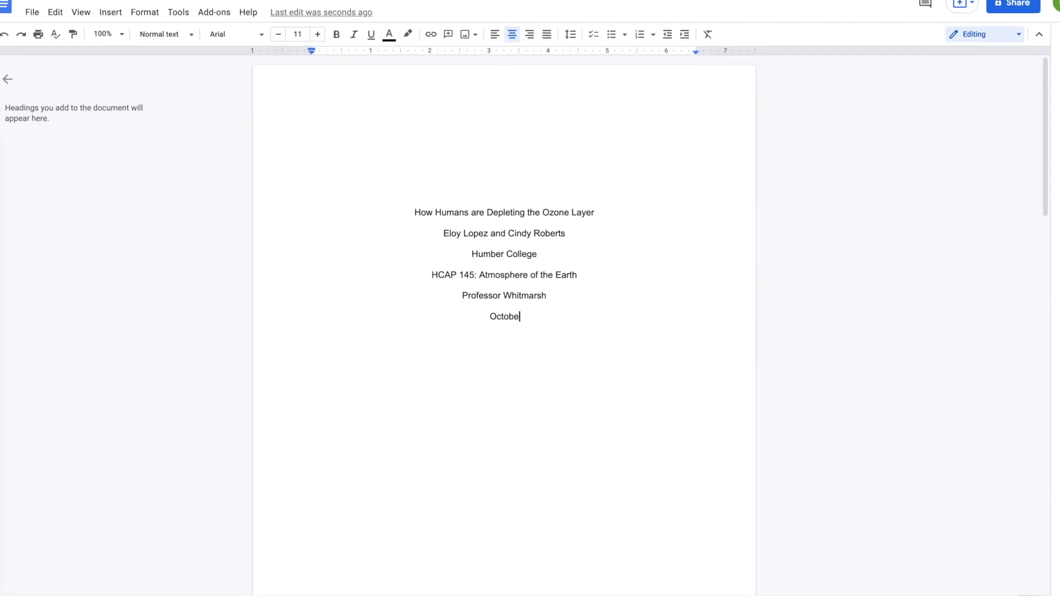
{"action": "type", "text": "2022"}
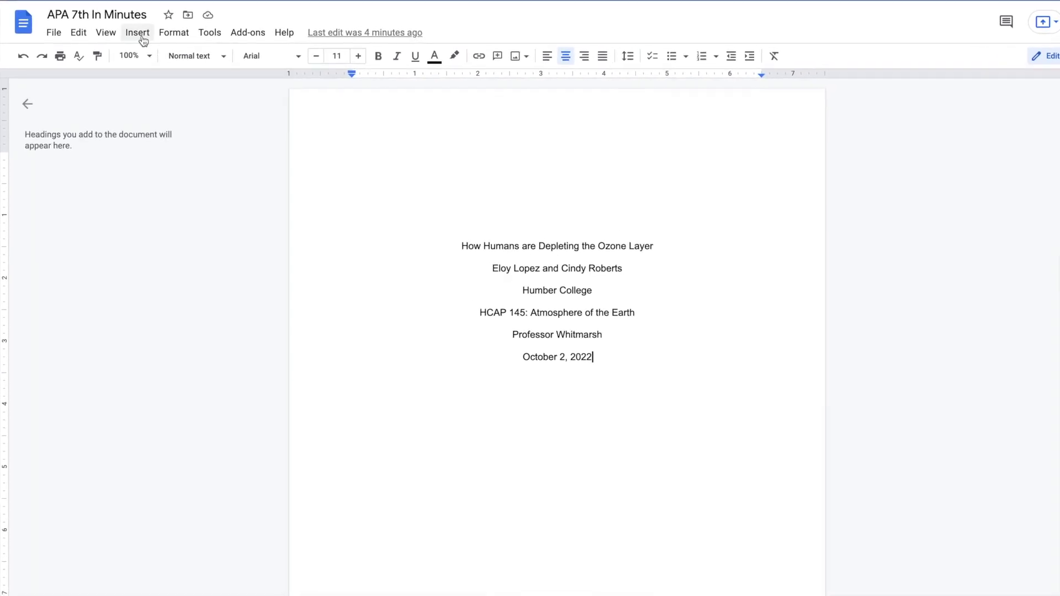
Add top-right page numbers so the title page header shows 1
{"action": "left_click", "coordinate": [130, 30]}
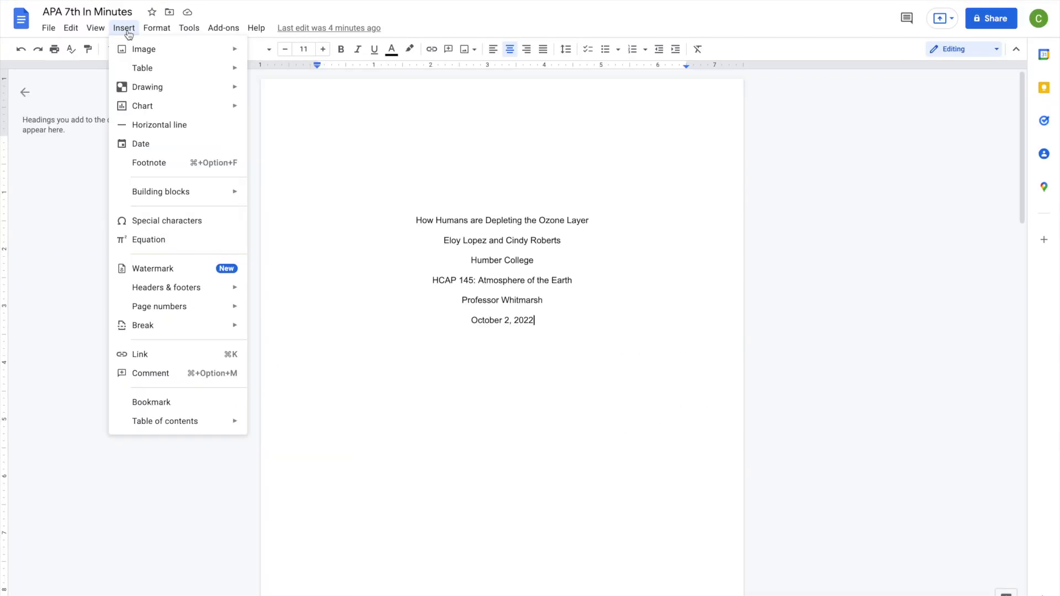
{"action": "mouse_move", "coordinate": [210, 311]}
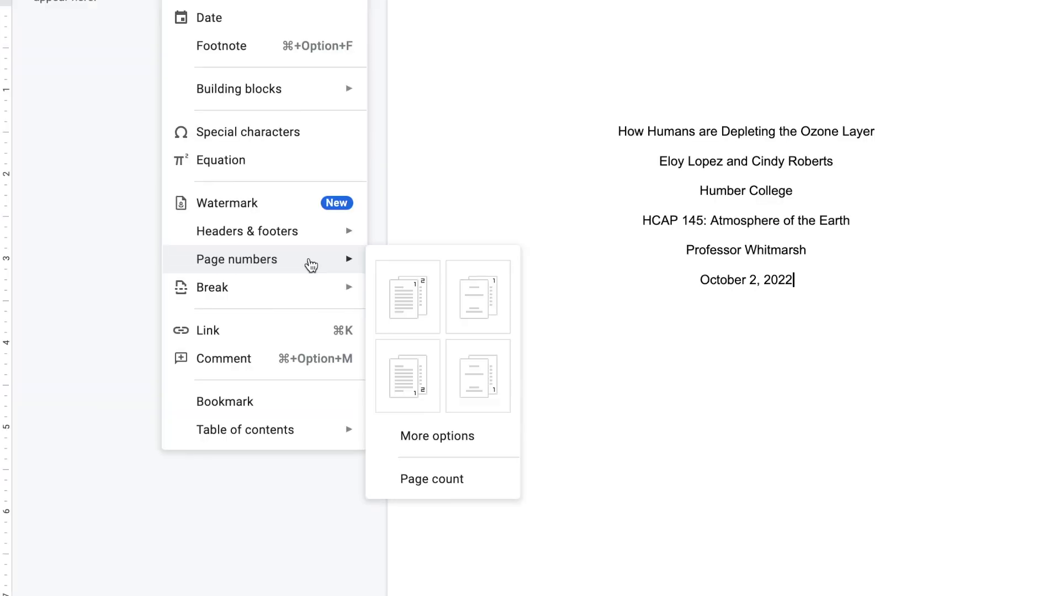
{"action": "left_click", "coordinate": [405, 291]}
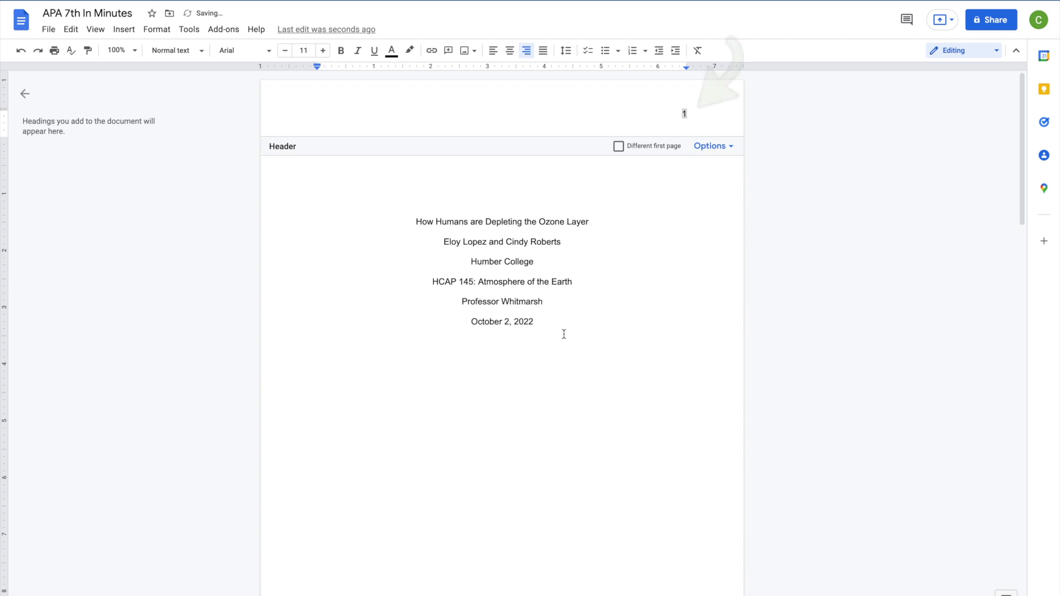
{"action": "left_click", "coordinate": [569, 329]}
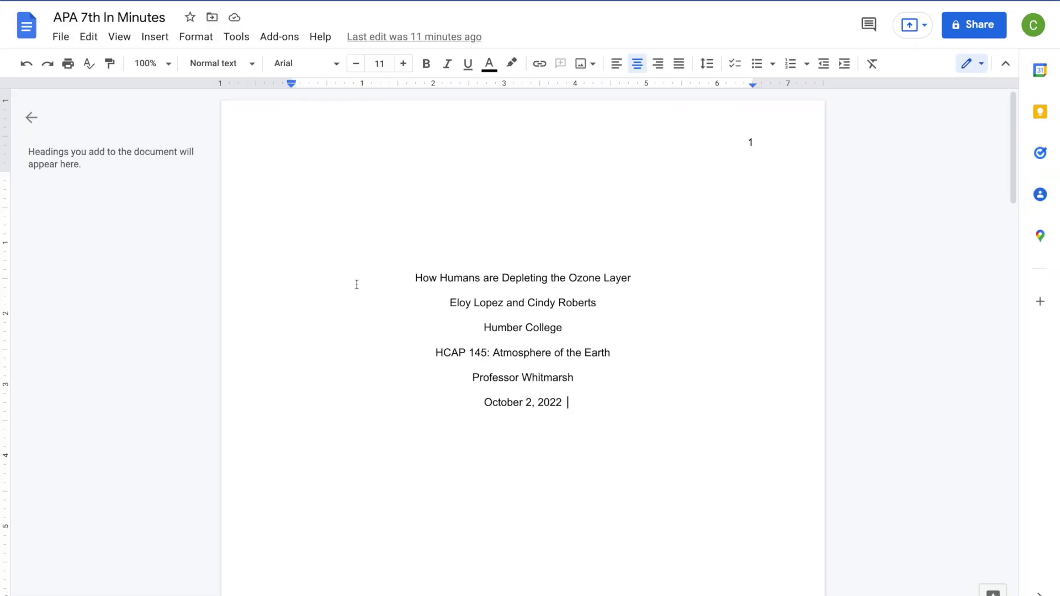
Put the left-aligned running head HUMAN IMPACT ON THE OZONE in the header, page number at right
{"action": "left_click", "coordinate": [157, 38]}
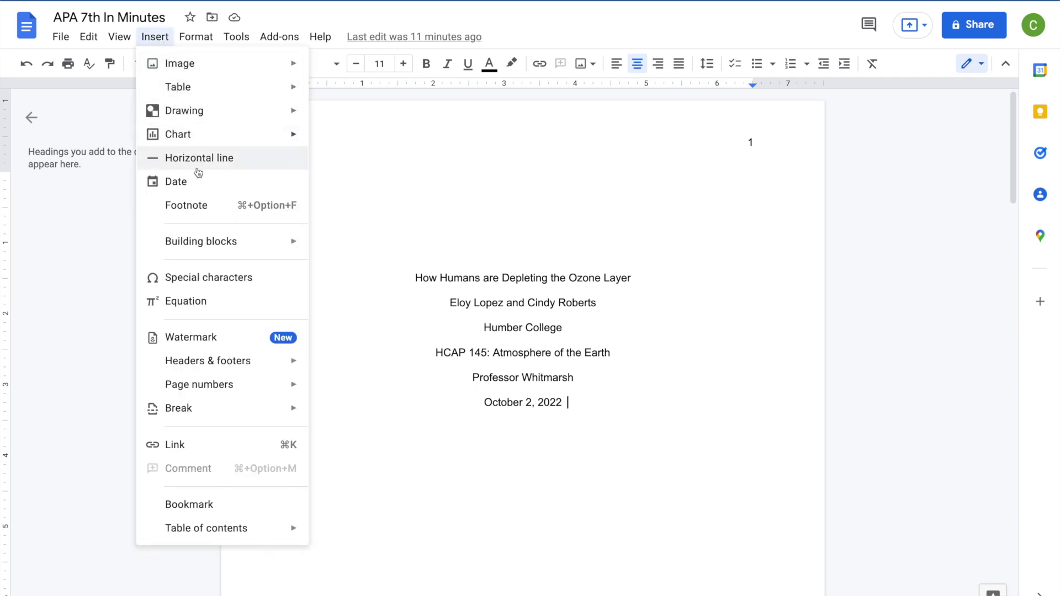
{"action": "mouse_move", "coordinate": [267, 360]}
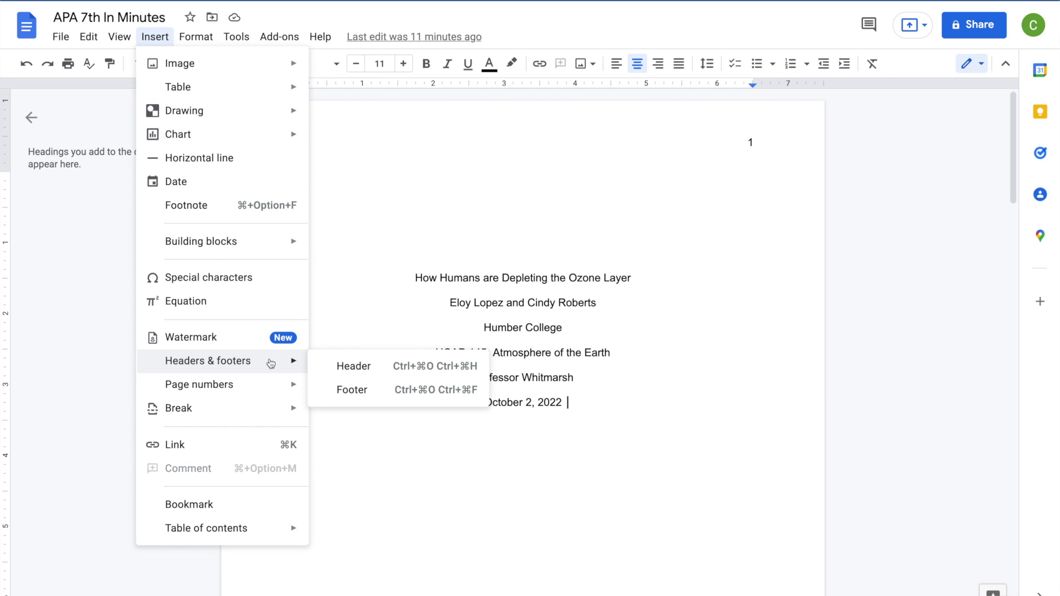
{"action": "left_click", "coordinate": [371, 369]}
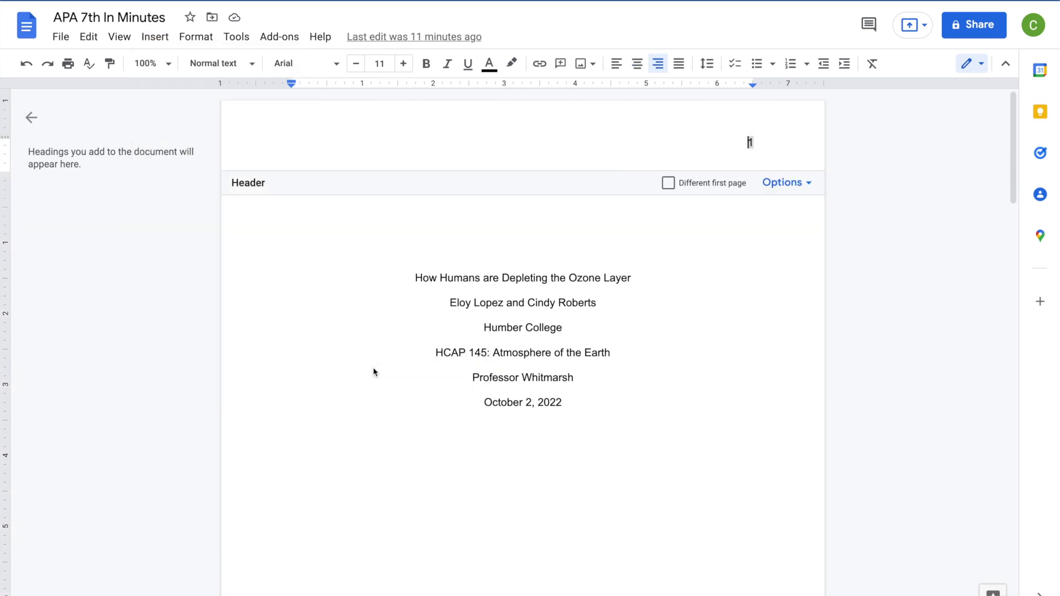
{"action": "type", "text": "HUMAN"}
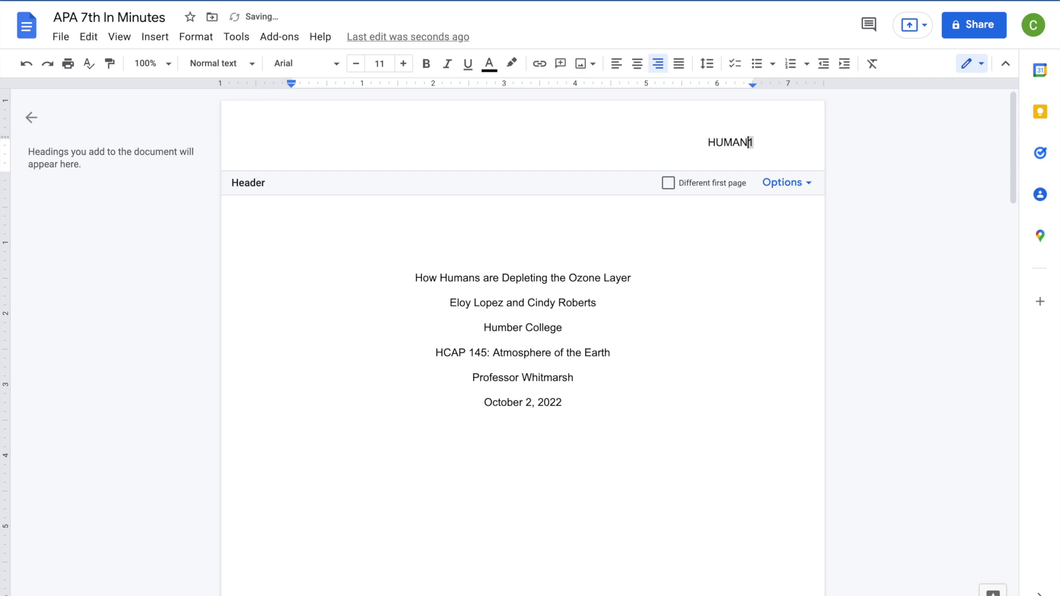
{"action": "type", "text": " IMPACT "}
{"action": "type", "text": "ON THE OZO"}
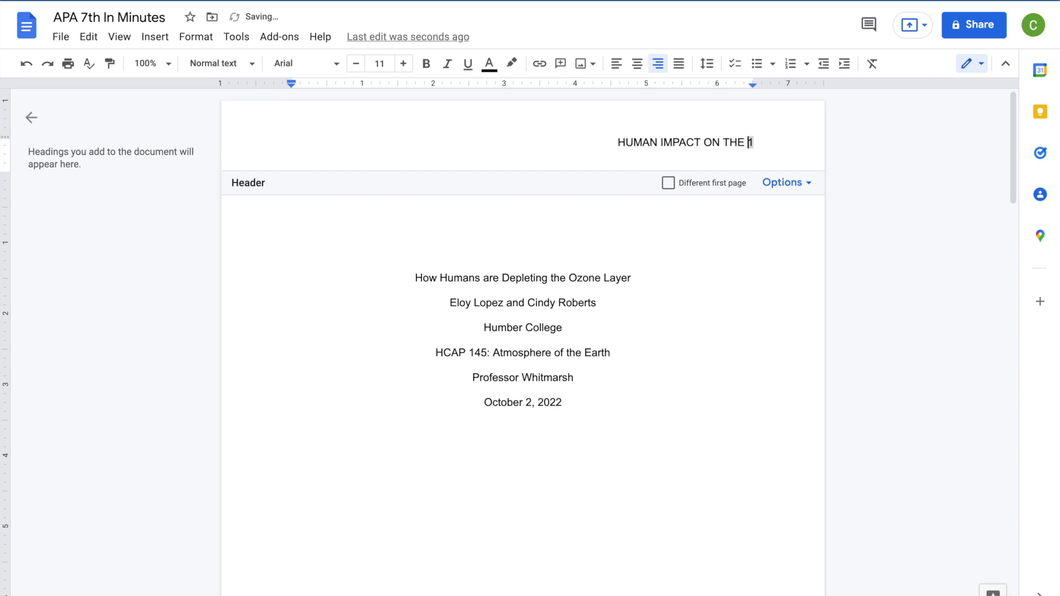
{"action": "type", "text": "NE"}
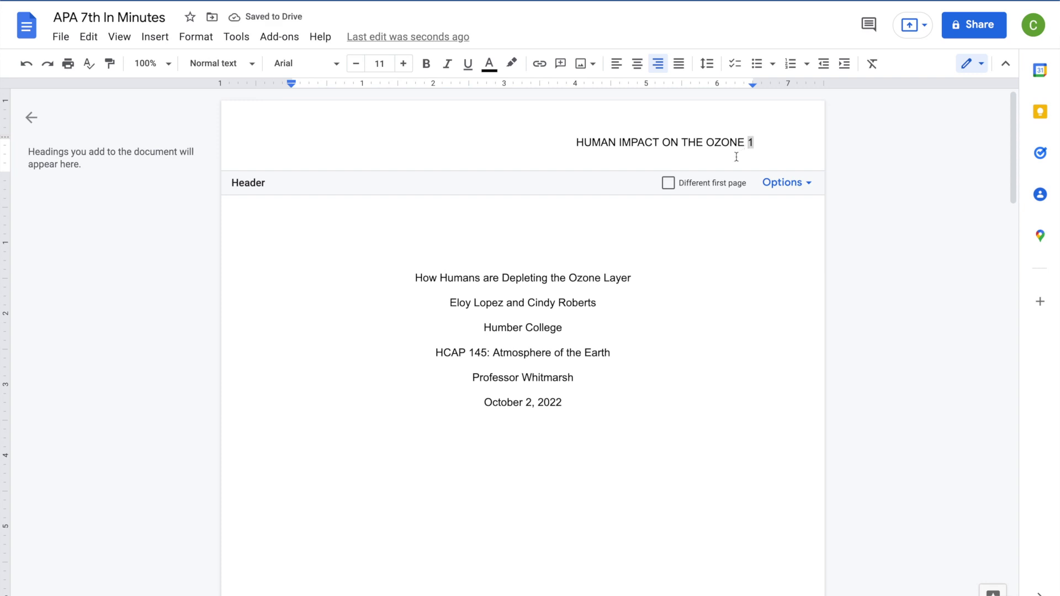
{"action": "left_click", "coordinate": [617, 64]}
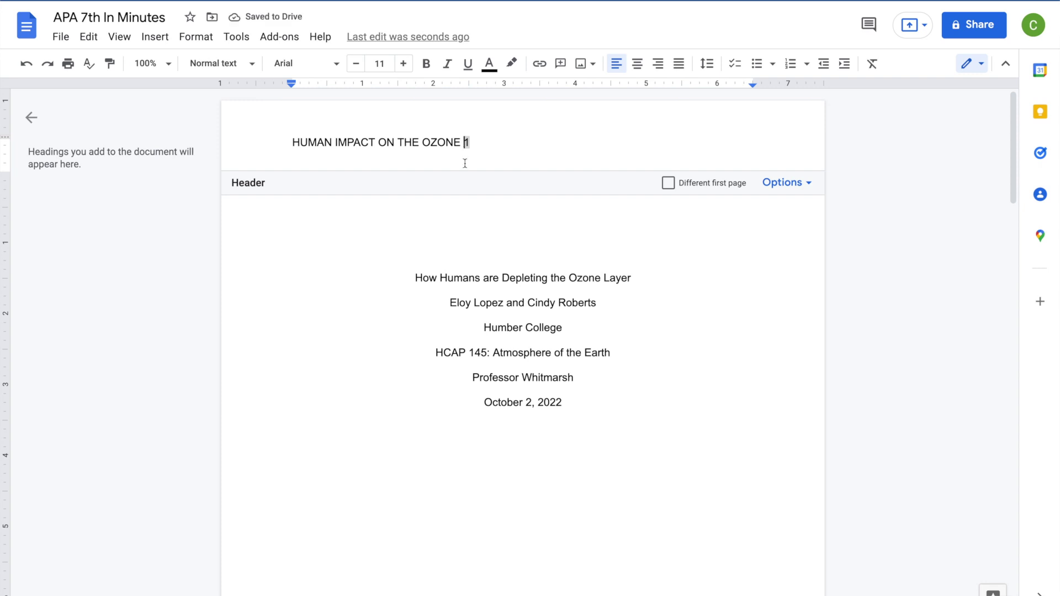
{"action": "key", "text": "Tab"}
{"action": "key", "text": "Tab"}
{"action": "key", "text": "Tab"}
{"action": "key", "text": "Tab"}
{"action": "key", "text": "Tab"}
{"action": "key", "text": "Tab"}
{"action": "key", "text": "Tab"}
{"action": "key", "text": "Tab"}
{"action": "key", "text": "BackSpace"}
{"action": "key", "text": "BackSpace"}
{"action": "left_click", "coordinate": [575, 405]}
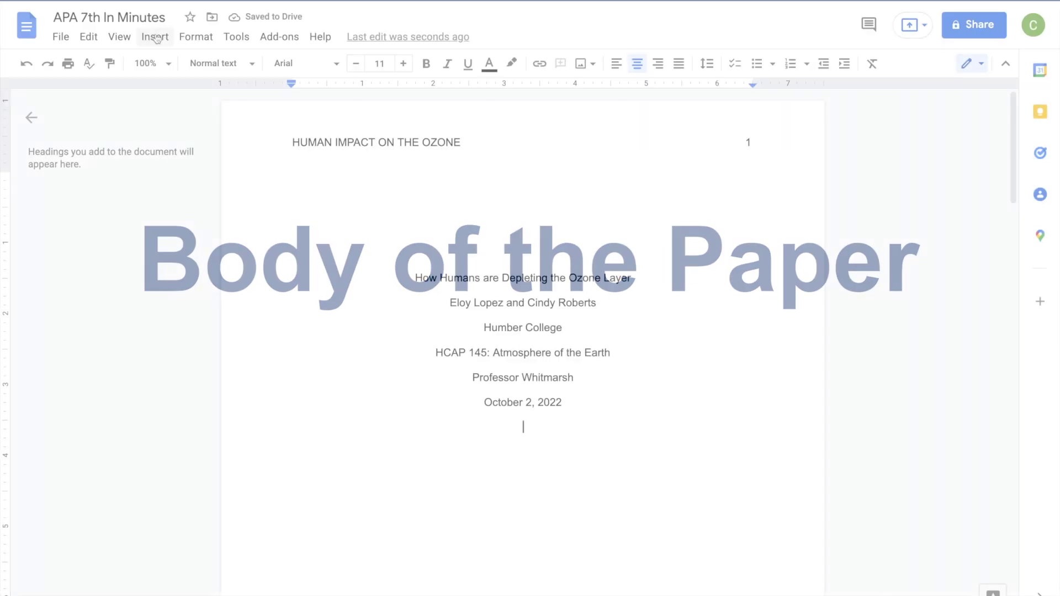
Insert a page break and type 'How Humans are Depleting the Ozone Layer' on page 2
{"action": "left_click", "coordinate": [155, 37]}
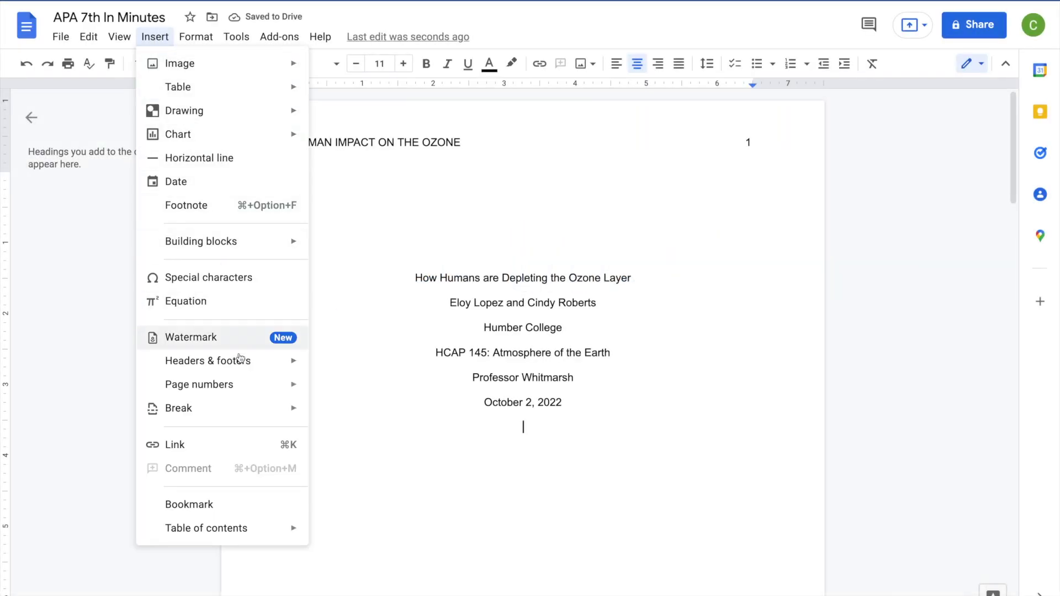
{"action": "mouse_move", "coordinate": [260, 416]}
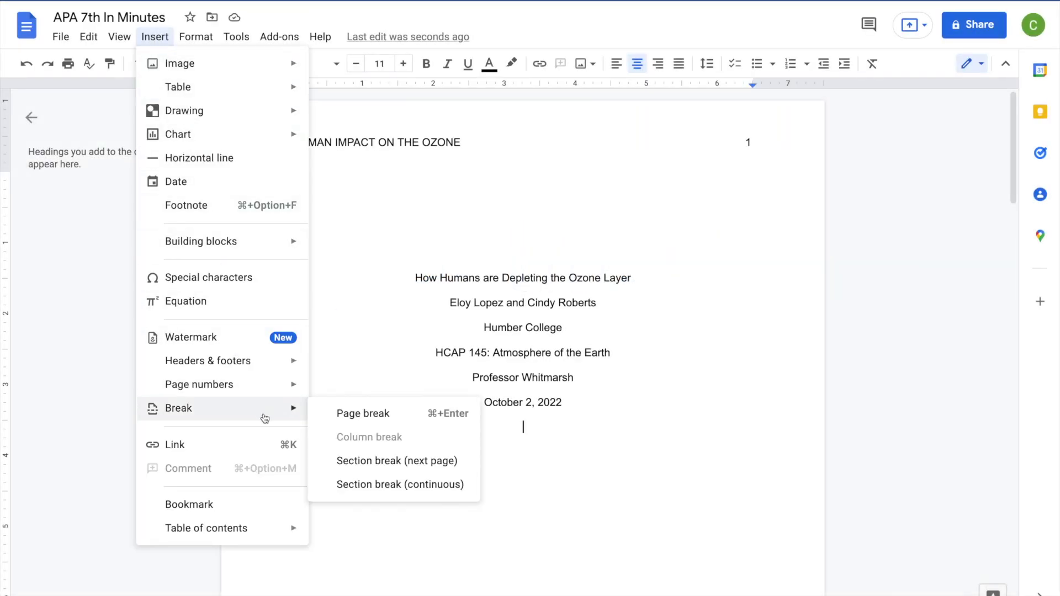
{"action": "left_click", "coordinate": [336, 418]}
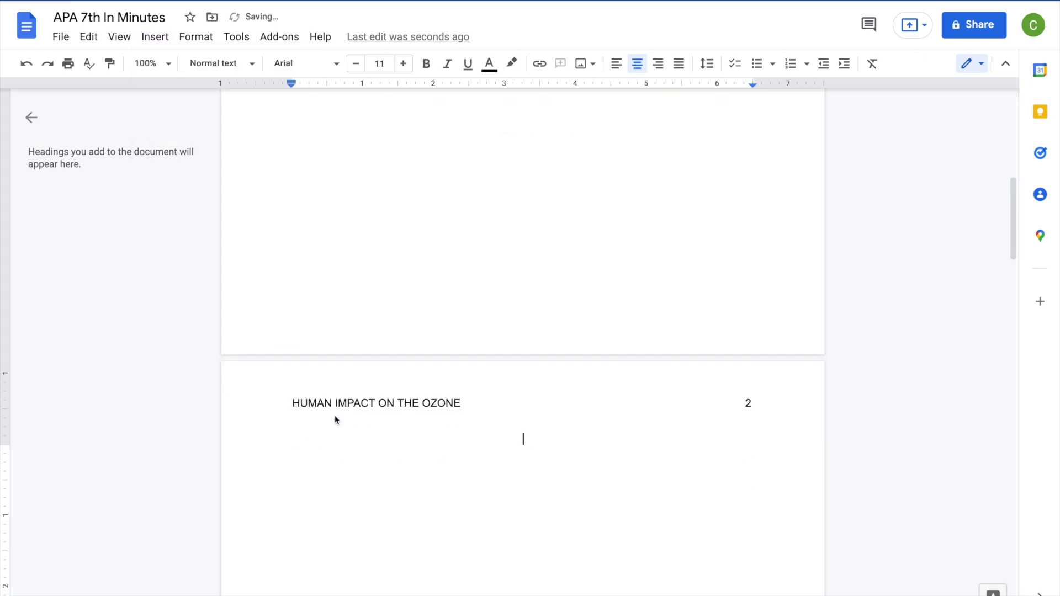
{"action": "type", "text": "How Humans "}
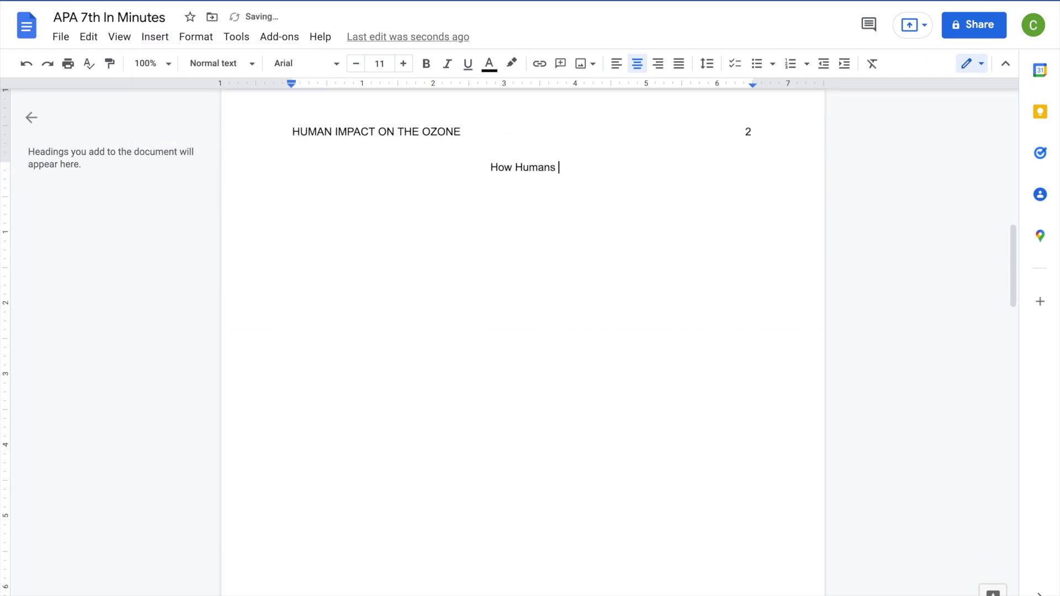
{"action": "type", "text": "are Depleting the Ozone Layer"}
Bold the page 2 title and make the line below it left-aligned and non-bold
{"action": "left_click_drag", "start_coordinate": [631, 169], "coordinate": [417, 170]}
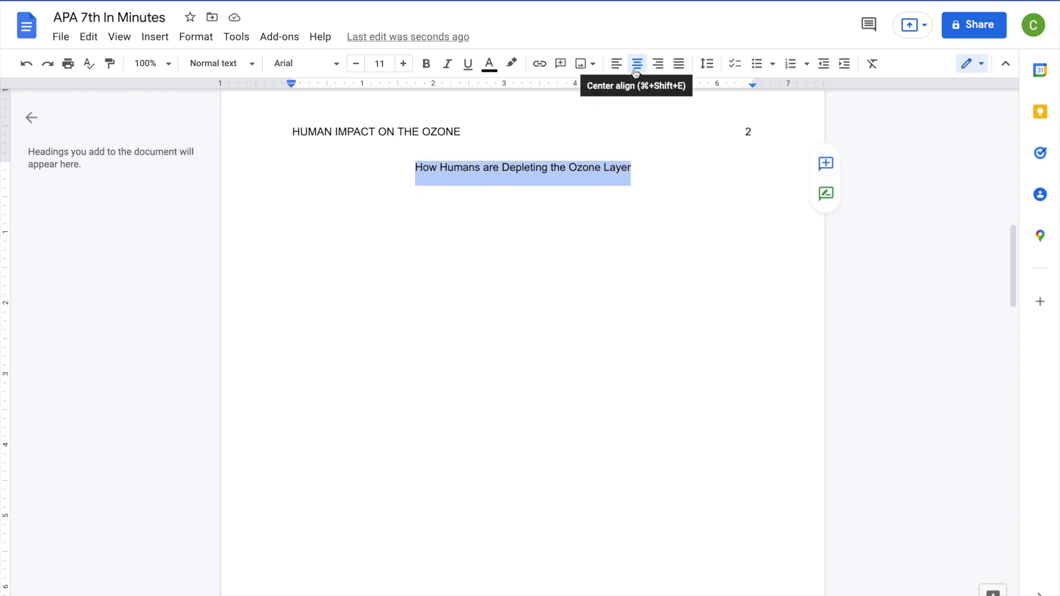
{"action": "left_click", "coordinate": [434, 71]}
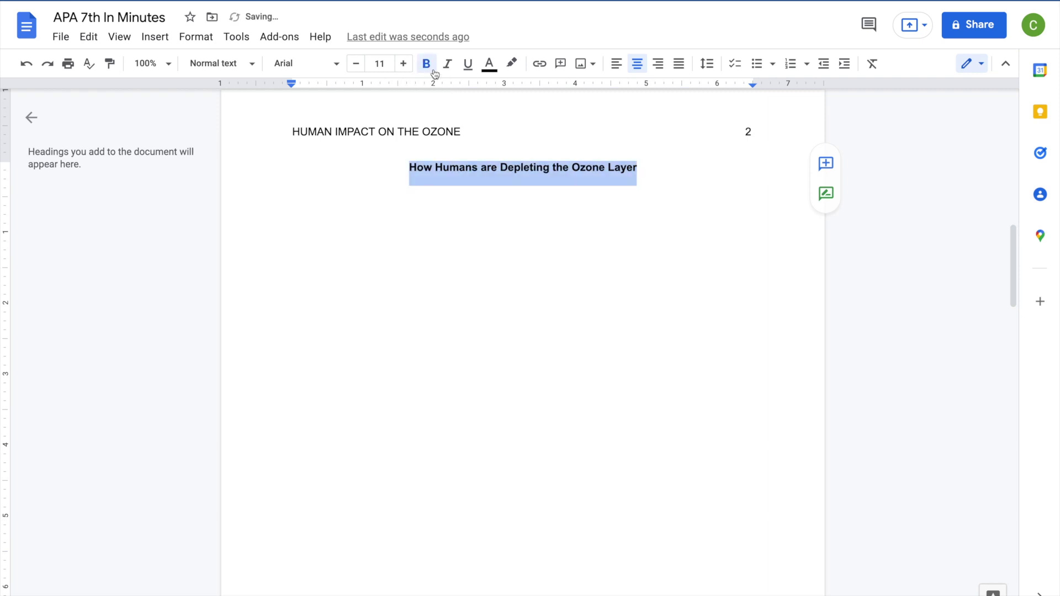
{"action": "left_click", "coordinate": [523, 192]}
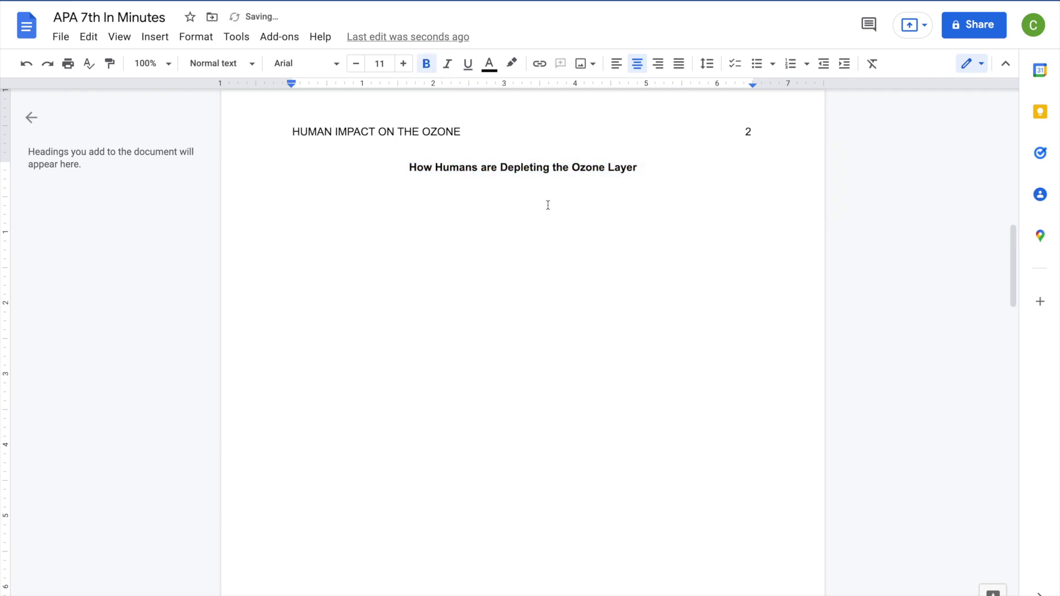
{"action": "left_click", "coordinate": [617, 65]}
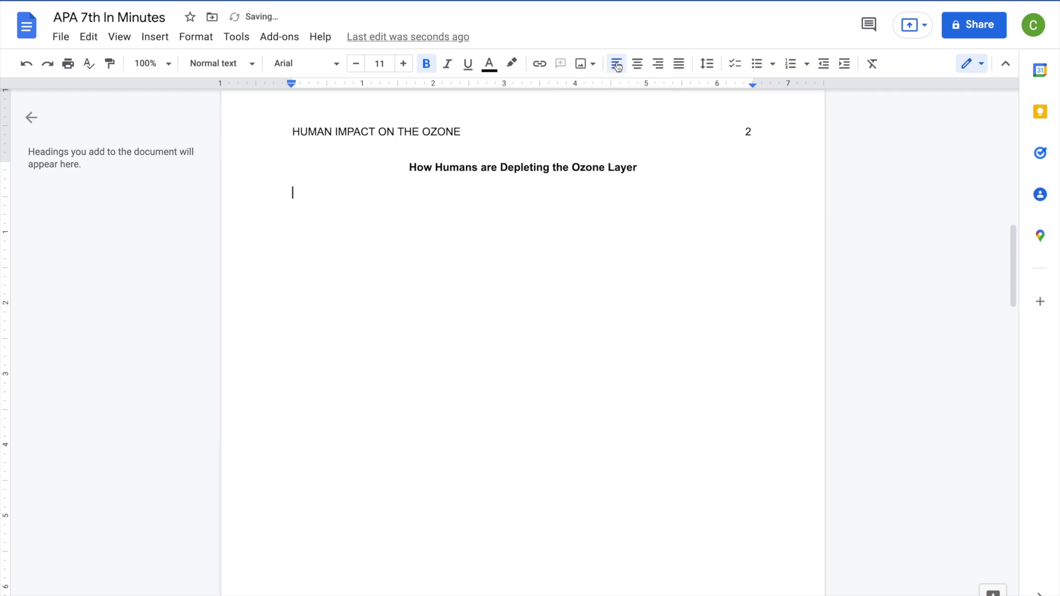
{"action": "left_click", "coordinate": [433, 66]}
{"action": "key", "text": "ctrl+minus"}
{"action": "key", "text": "ctrl+minus"}
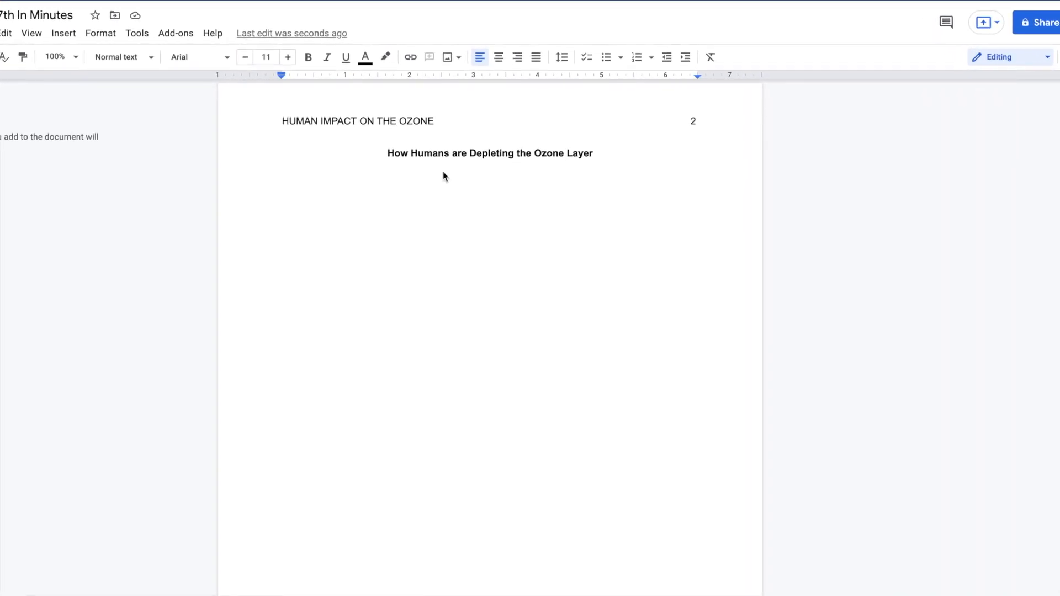
Set the empty body line under the page 2 title to Double spacing
{"action": "left_click", "coordinate": [561, 59]}
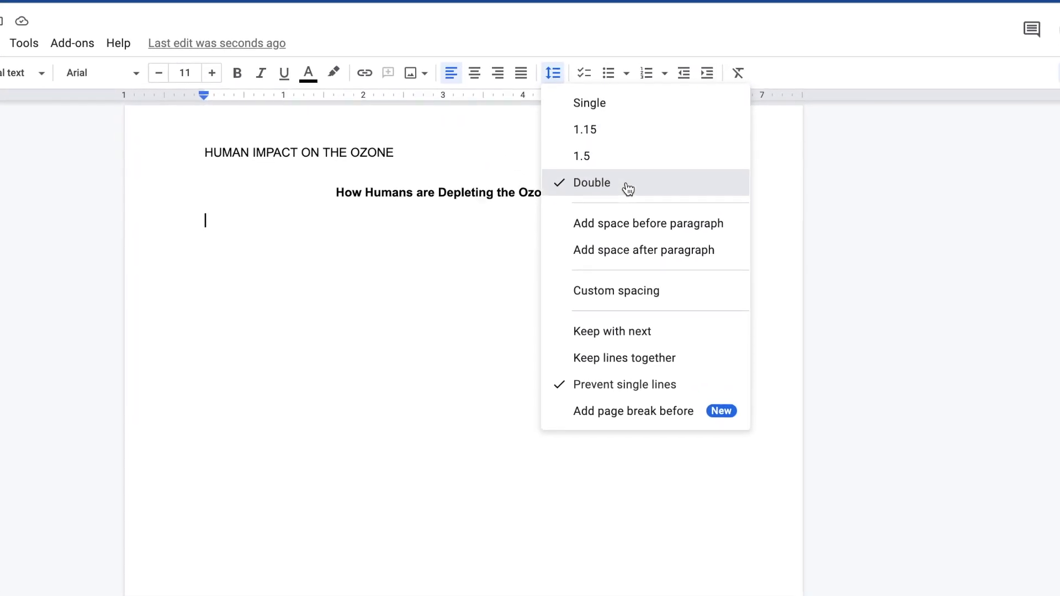
{"action": "left_click", "coordinate": [223, 226]}
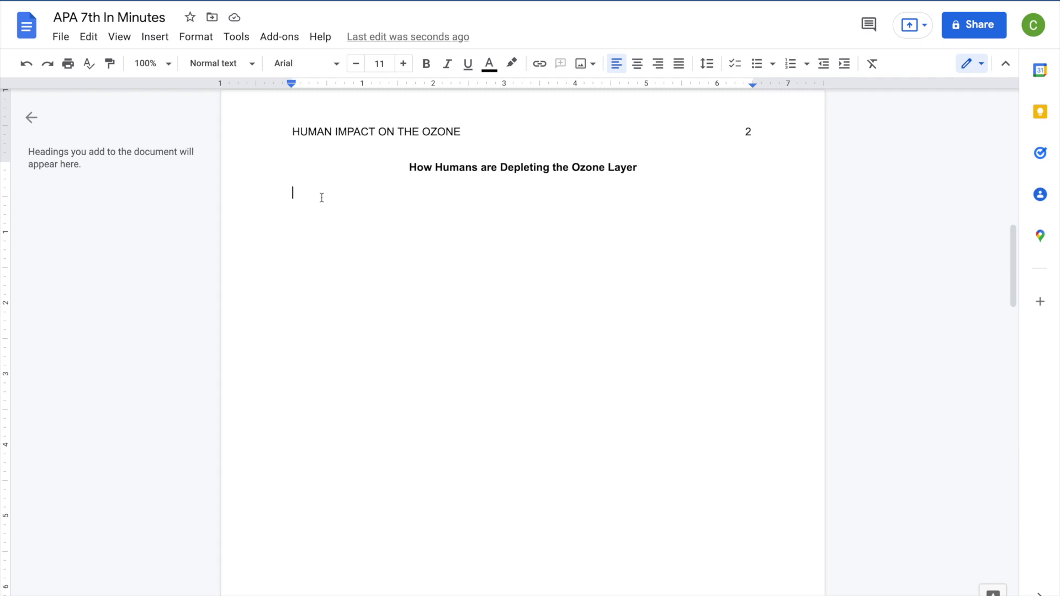
Write two first-line-indented body paragraphs, the first beginning 'Start your paragraph here.'
{"action": "key", "text": "Tab"}
{"action": "type", "text": "Start your paragraph"}
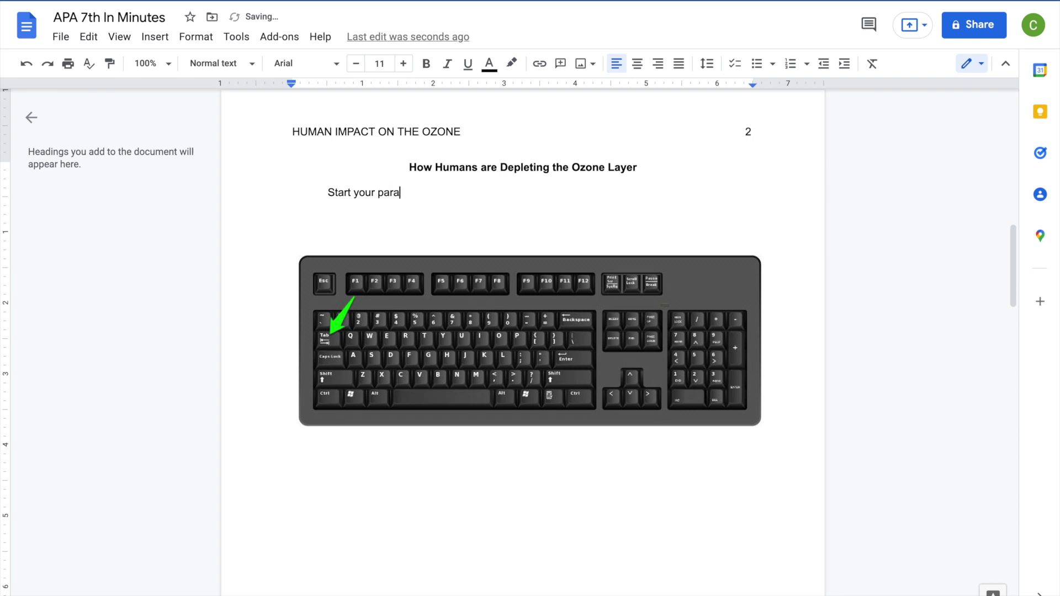
{"action": "type", "text": " here. Lorem ipsum dolor sit amet, consectetur adipiscing elit, sed"}
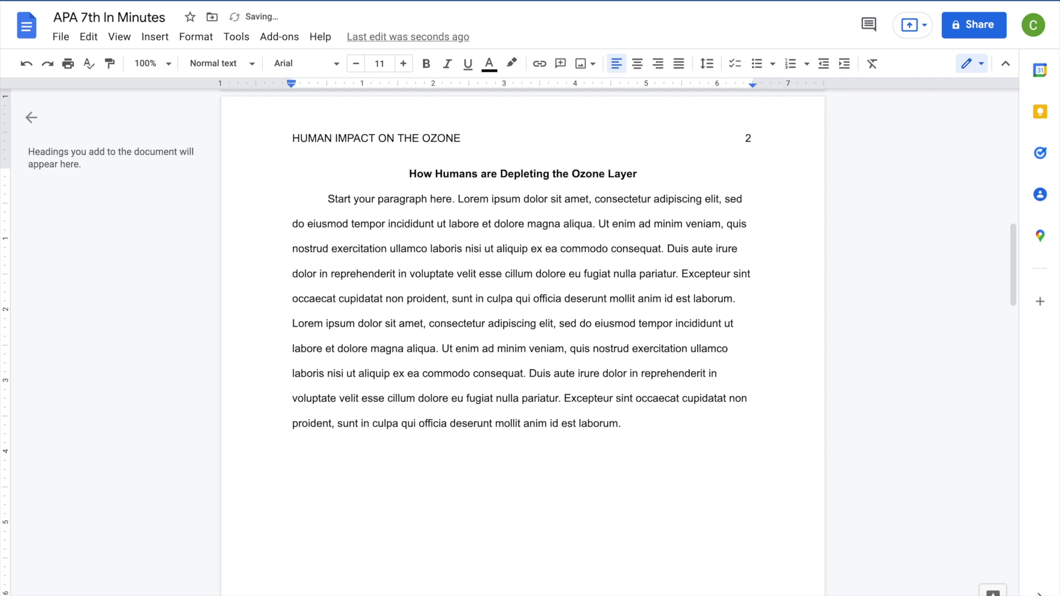
{"action": "key", "text": "Tab"}
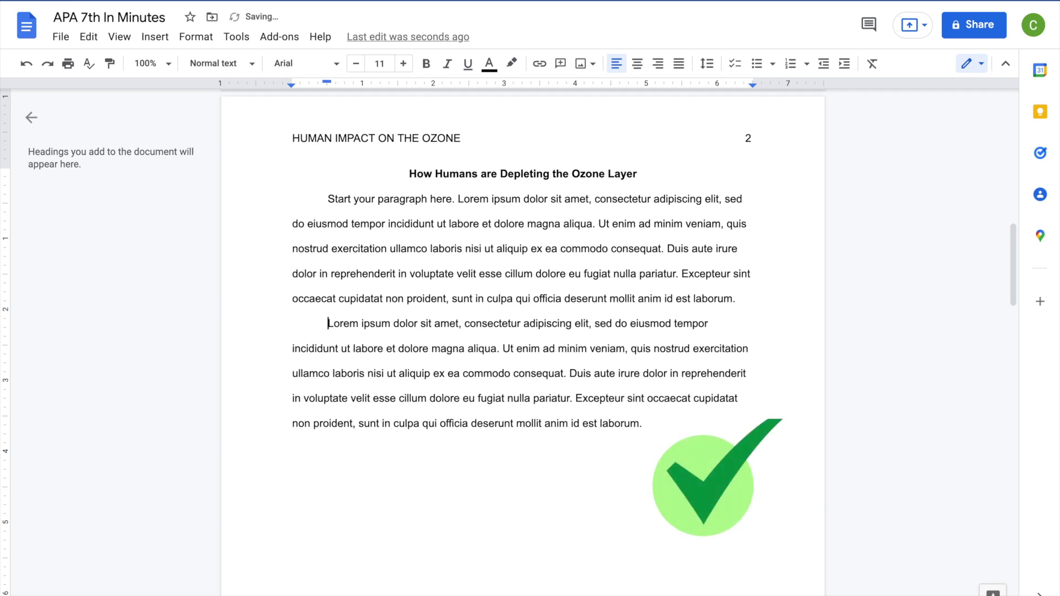
{"action": "left_click", "coordinate": [689, 433]}
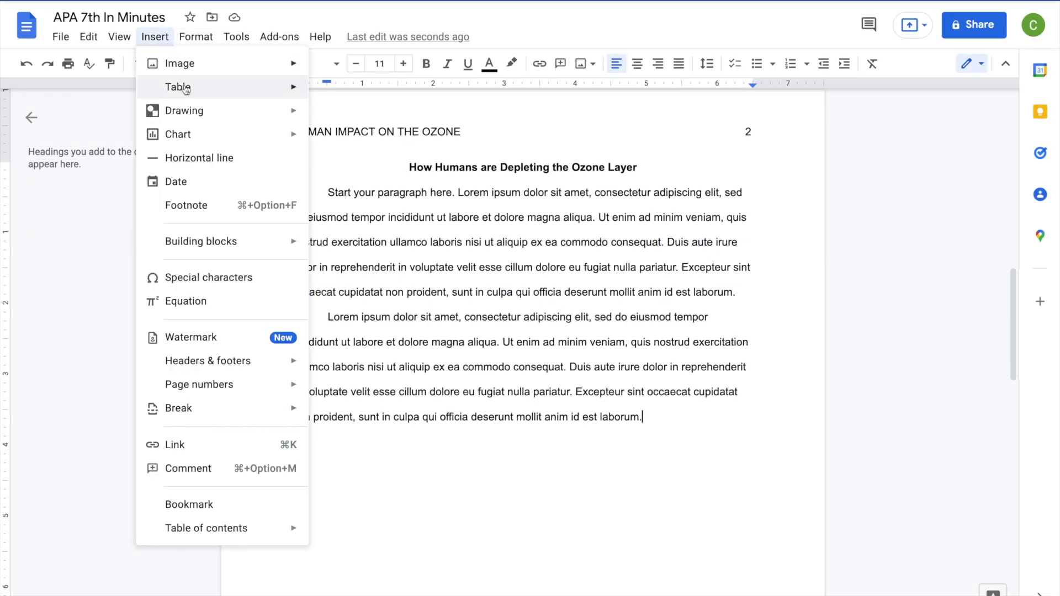
Start page 3 with a page break and remove the first-line indent there
{"action": "mouse_move", "coordinate": [269, 390]}
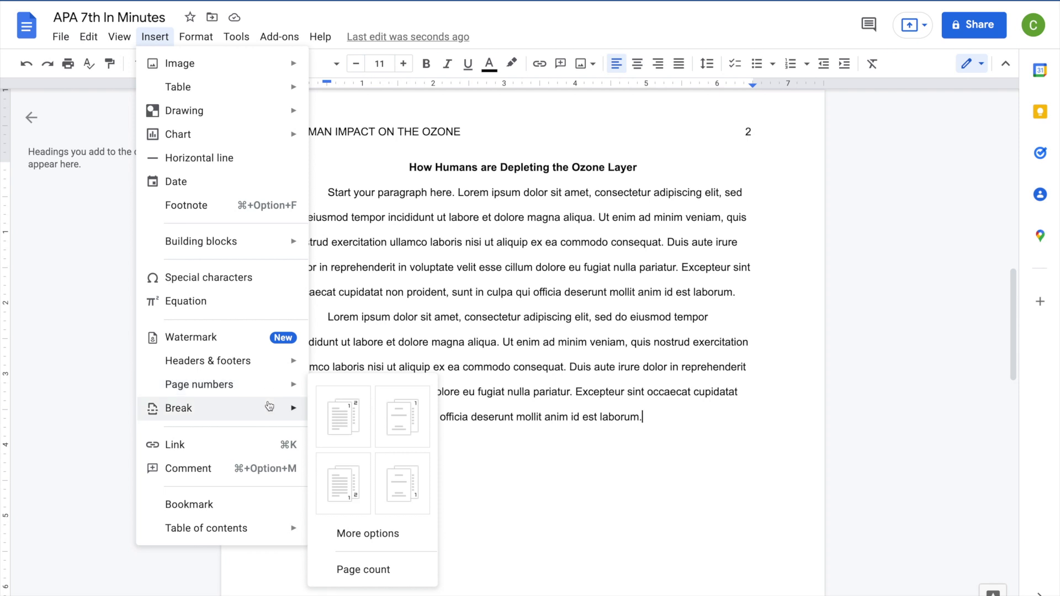
{"action": "mouse_move", "coordinate": [270, 408]}
{"action": "left_click", "coordinate": [412, 419]}
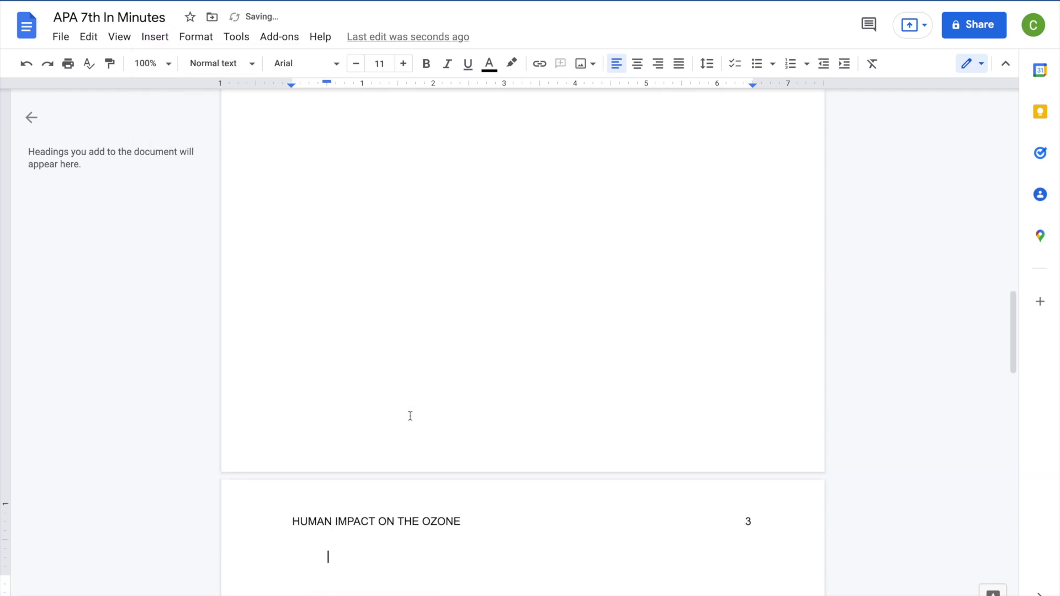
{"action": "scroll", "coordinate": [410, 417], "scroll_direction": "down", "scroll_amount": 5}
{"action": "scroll", "coordinate": [410, 416], "scroll_direction": "down", "scroll_amount": 2}
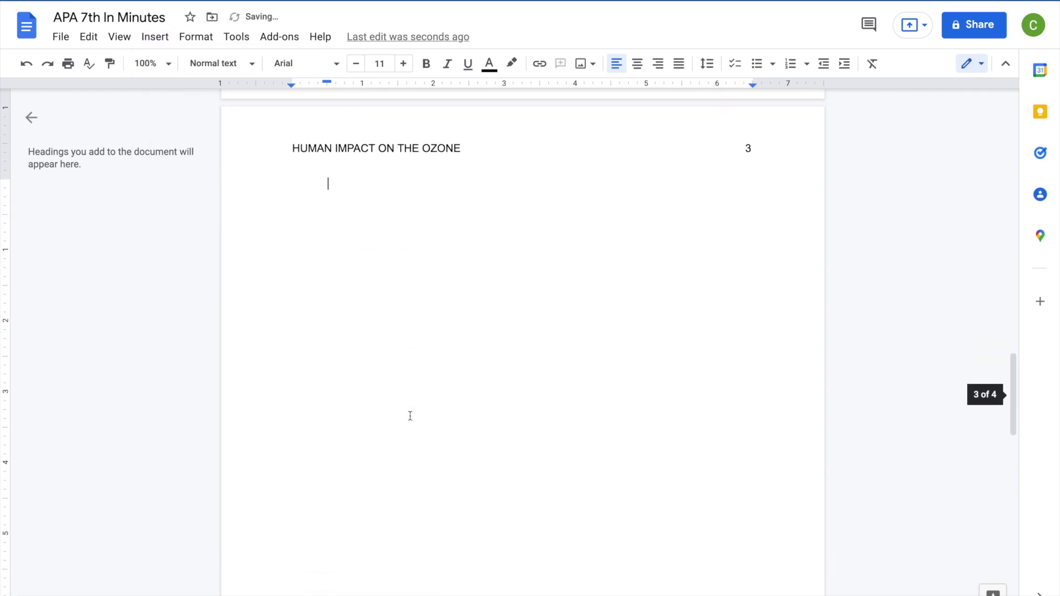
{"action": "key", "text": "BackSpace"}
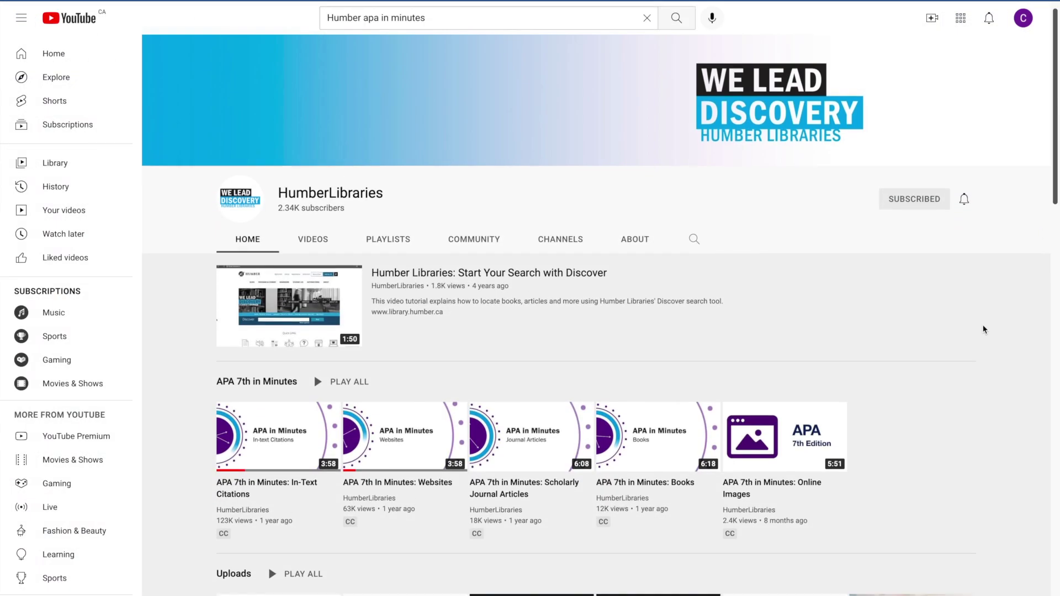
Open HumberLibraries' 'APA 7th in Minutes' playlist, then finish typing the References heading on page 3
{"action": "scroll", "coordinate": [983, 329], "scroll_direction": "down", "scroll_amount": 3}
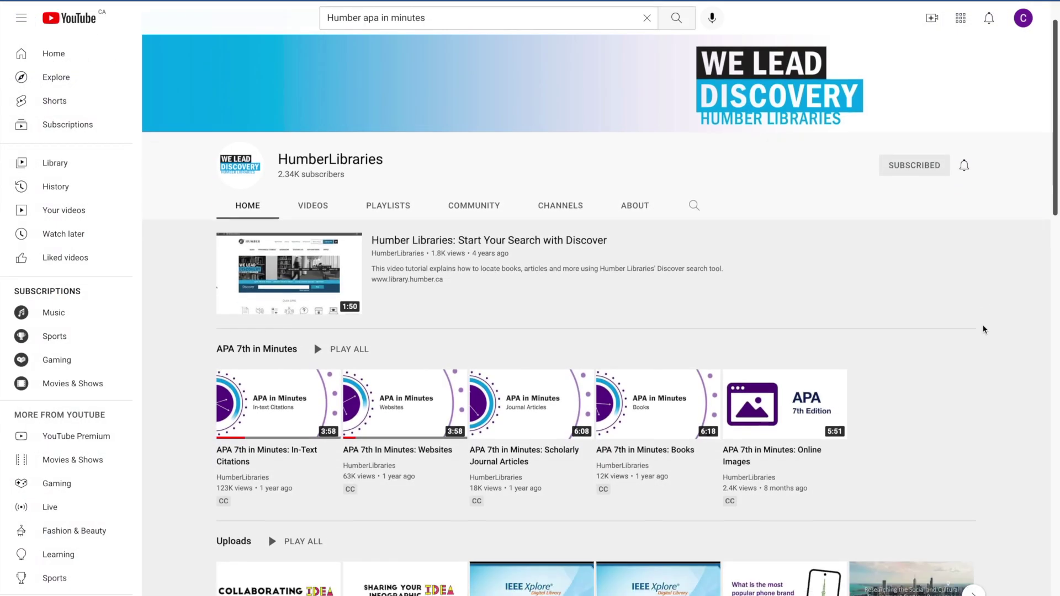
{"action": "scroll", "coordinate": [984, 329], "scroll_direction": "down", "scroll_amount": 1}
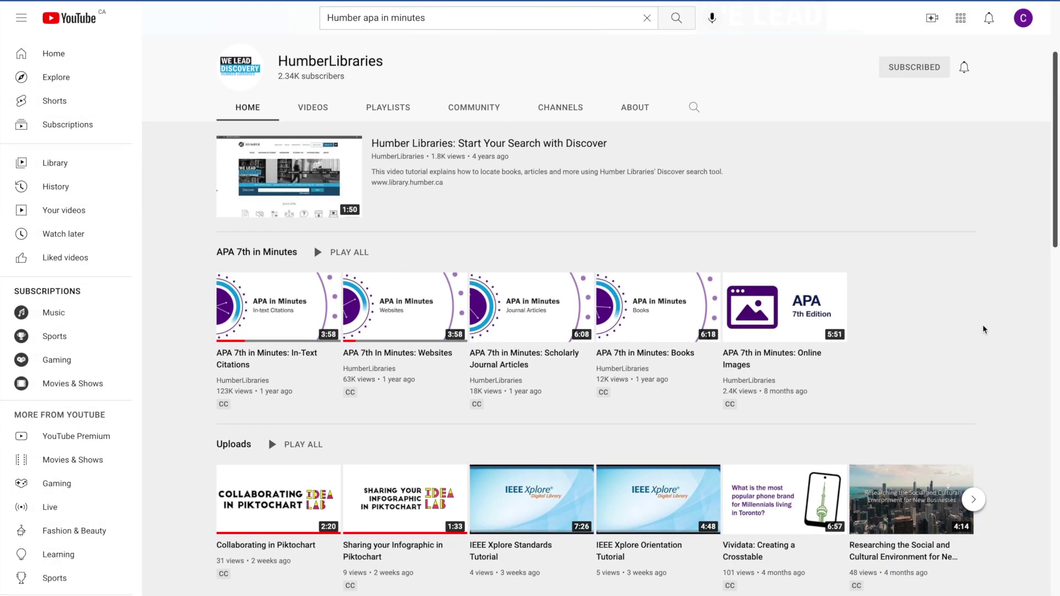
{"action": "mouse_move", "coordinate": [278, 276]}
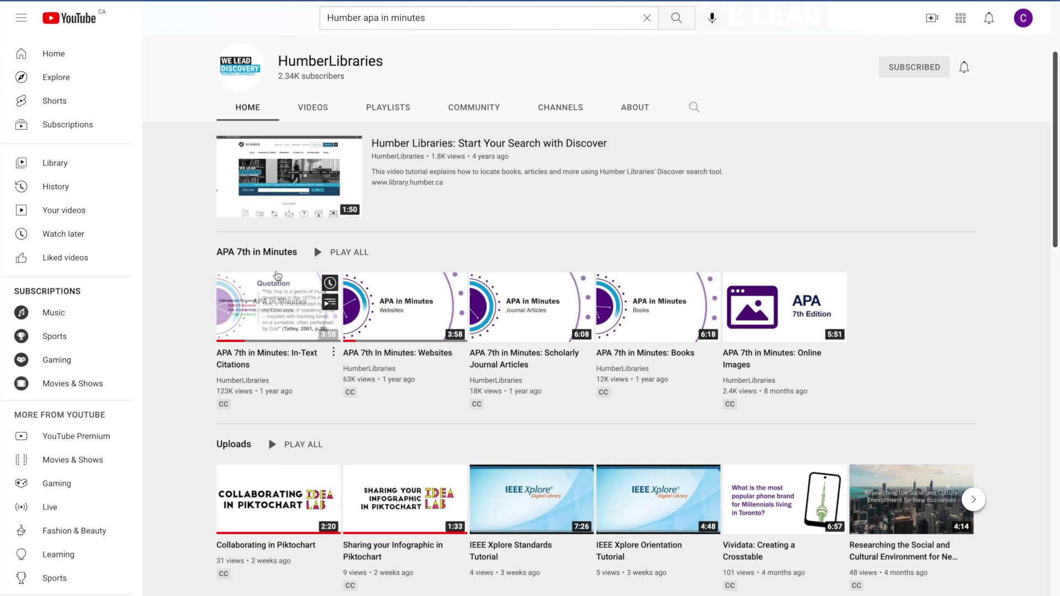
{"action": "left_click", "coordinate": [269, 255]}
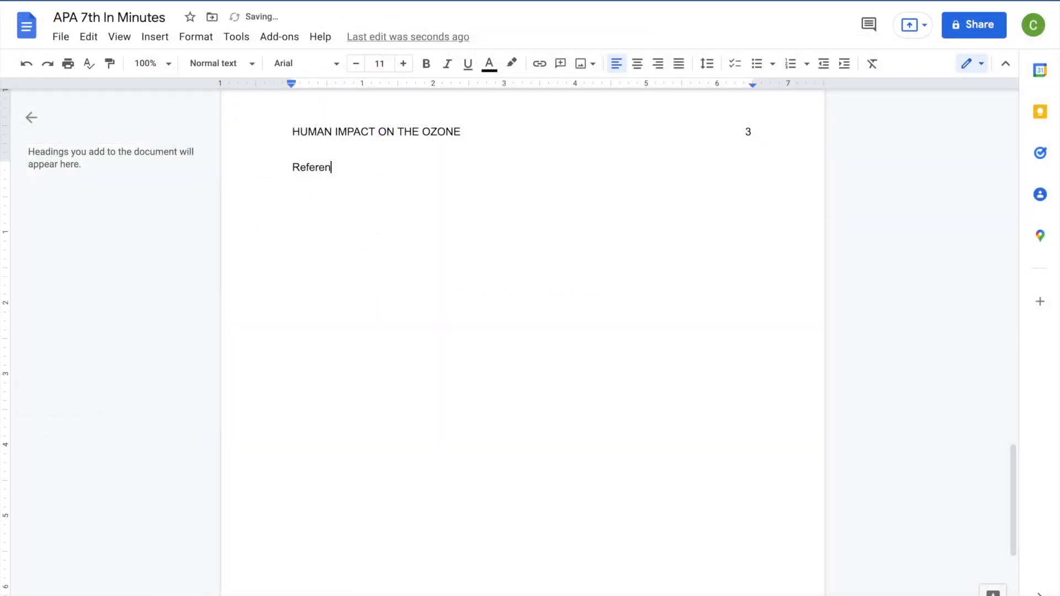
{"action": "type", "text": "ces"}
Make the References heading bold and centred
{"action": "left_click_drag", "start_coordinate": [344, 170], "coordinate": [294, 169]}
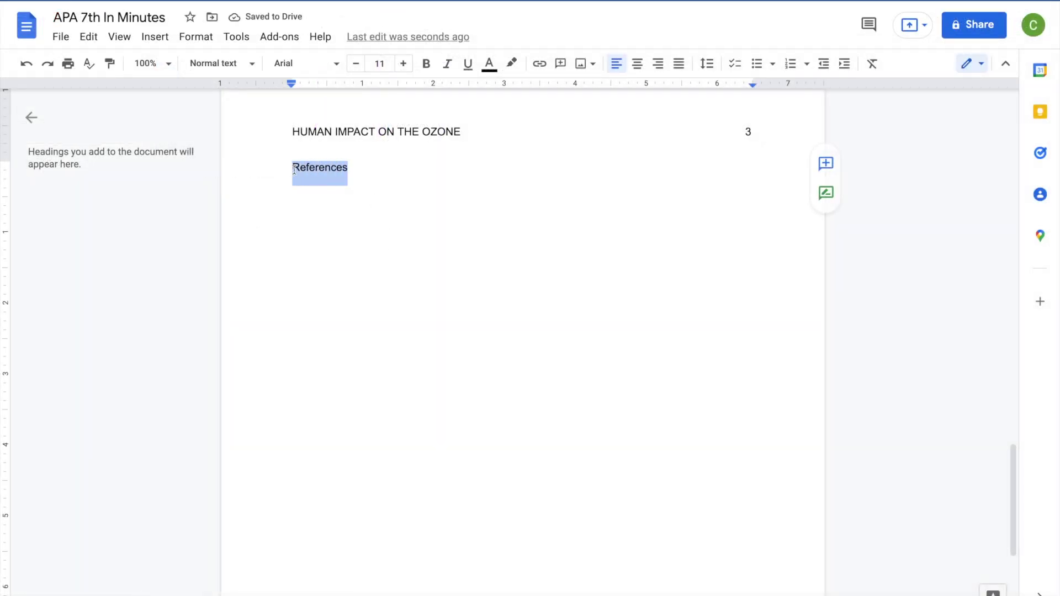
{"action": "left_click", "coordinate": [639, 71]}
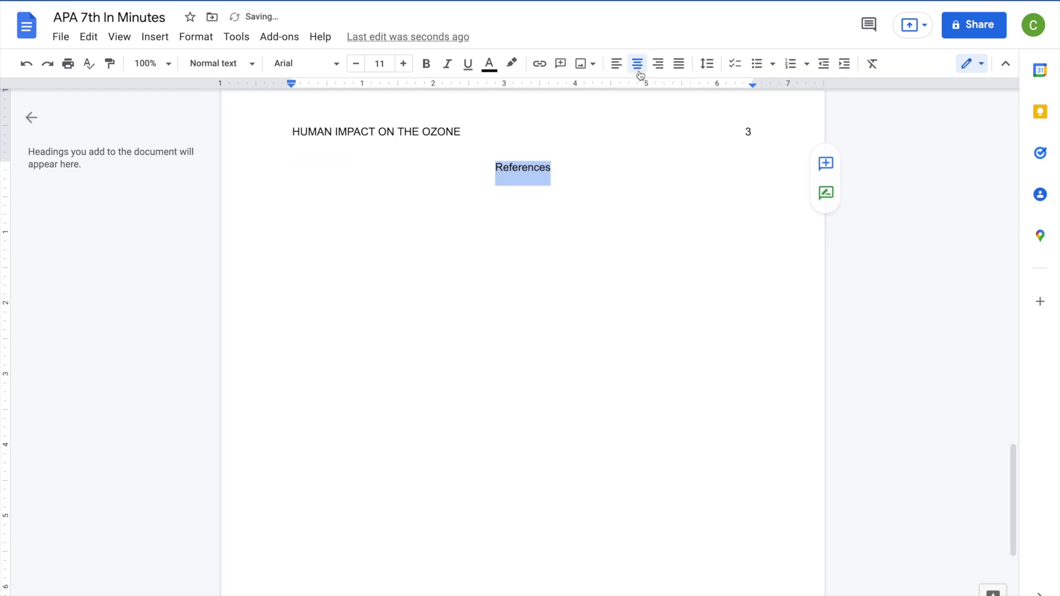
{"action": "left_click", "coordinate": [426, 64]}
Add a left-aligned line below the heading and paste the reference citation
{"action": "left_click", "coordinate": [557, 163]}
{"action": "key", "text": "Return"}
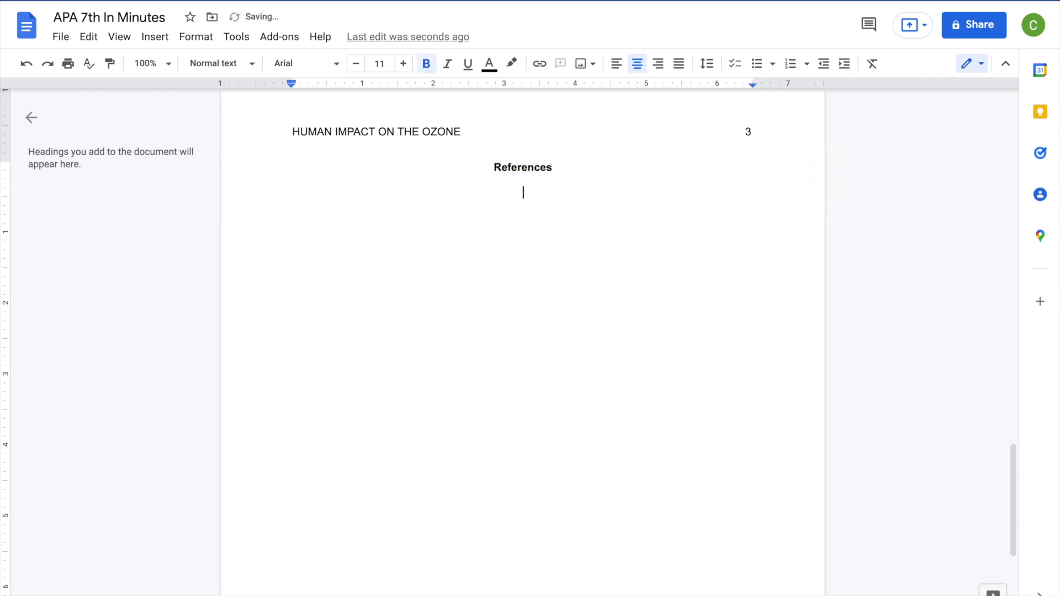
{"action": "left_click", "coordinate": [616, 64]}
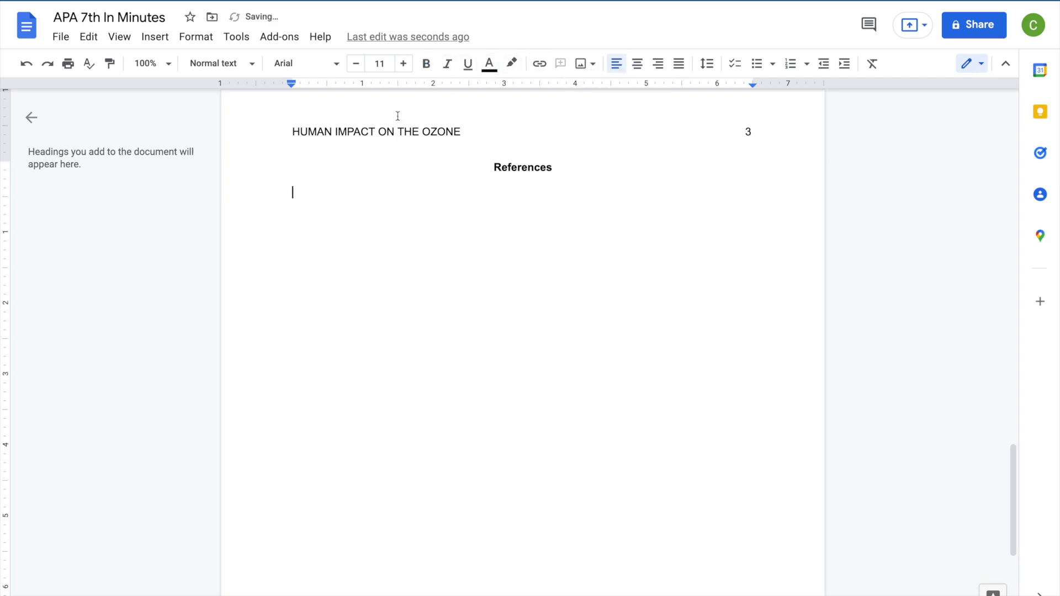
{"action": "key", "text": "ctrl+v"}
Confirm the dichloromethane emissions reference is double-spaced, then select its whole paragraph
{"action": "left_click_drag", "start_coordinate": [505, 292], "coordinate": [279, 190]}
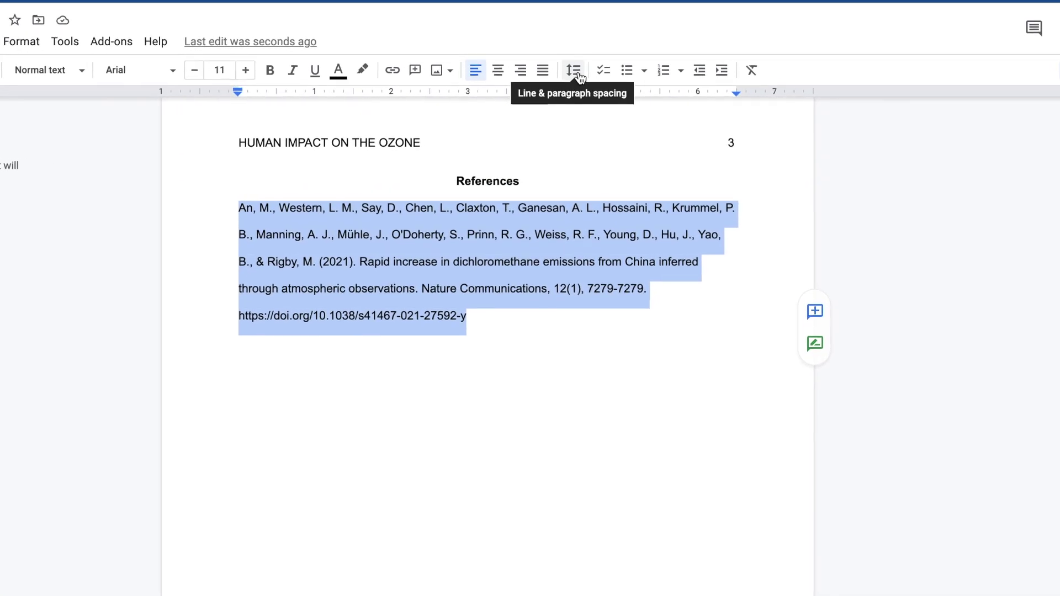
{"action": "left_click", "coordinate": [580, 71]}
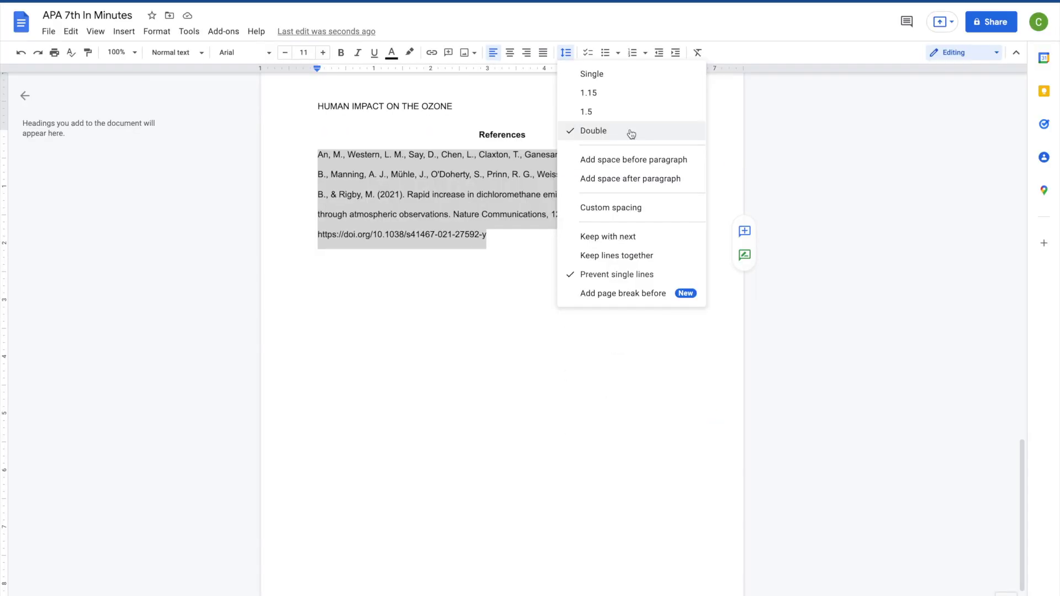
{"action": "left_click", "coordinate": [525, 227]}
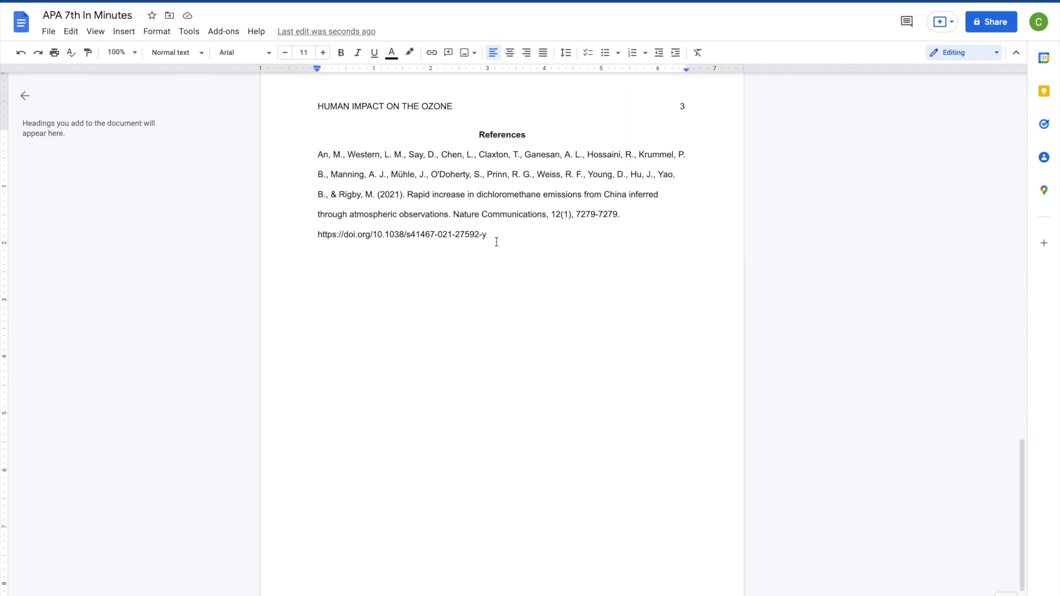
{"action": "triple_click", "coordinate": [497, 242]}
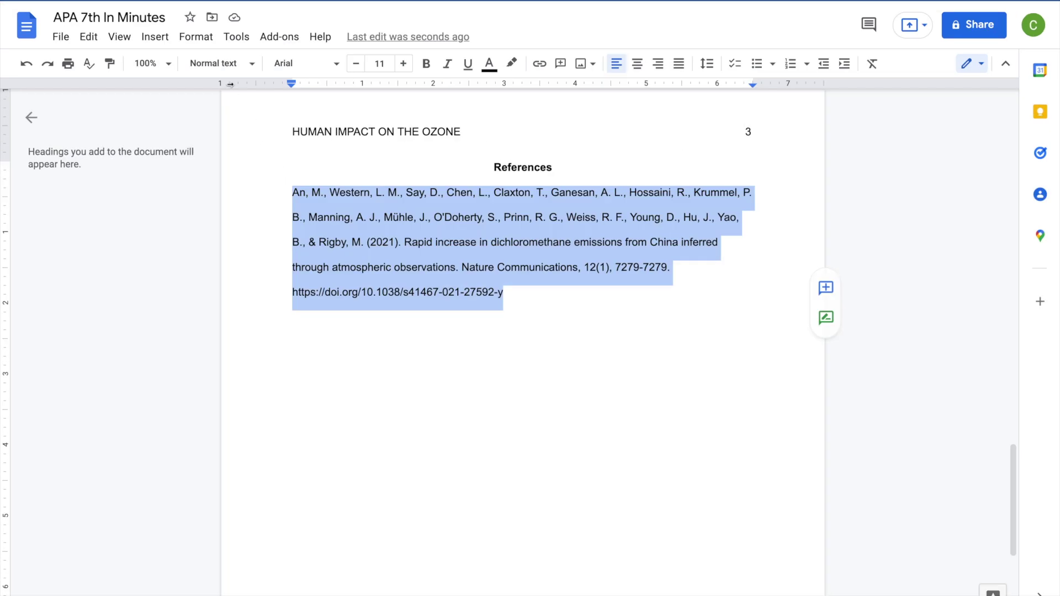
Give the reference paragraph a 0.5-inch hanging indent through Indentation options
{"action": "left_click", "coordinate": [197, 37]}
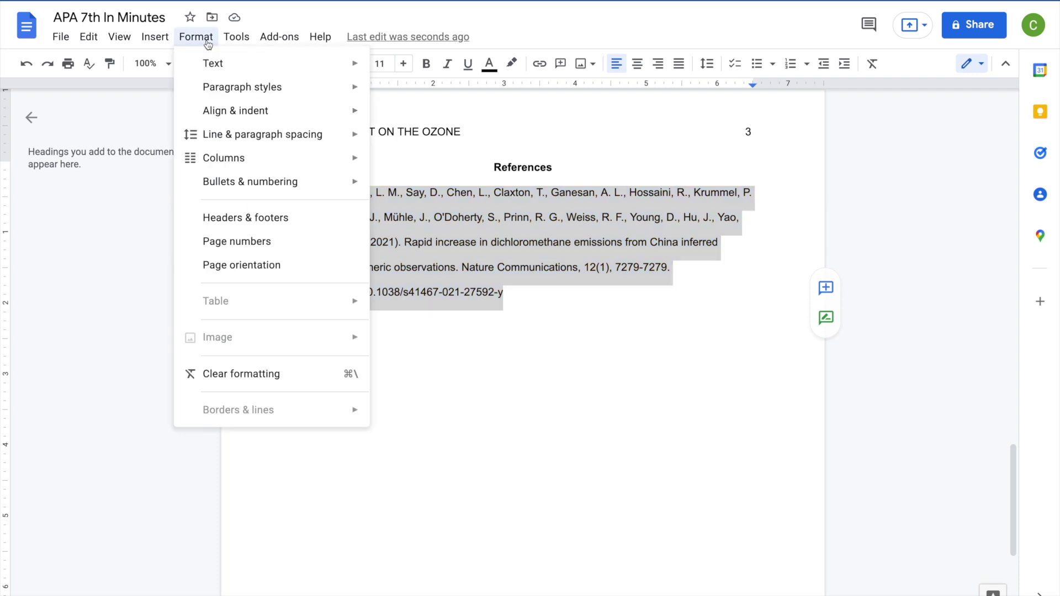
{"action": "mouse_move", "coordinate": [300, 119]}
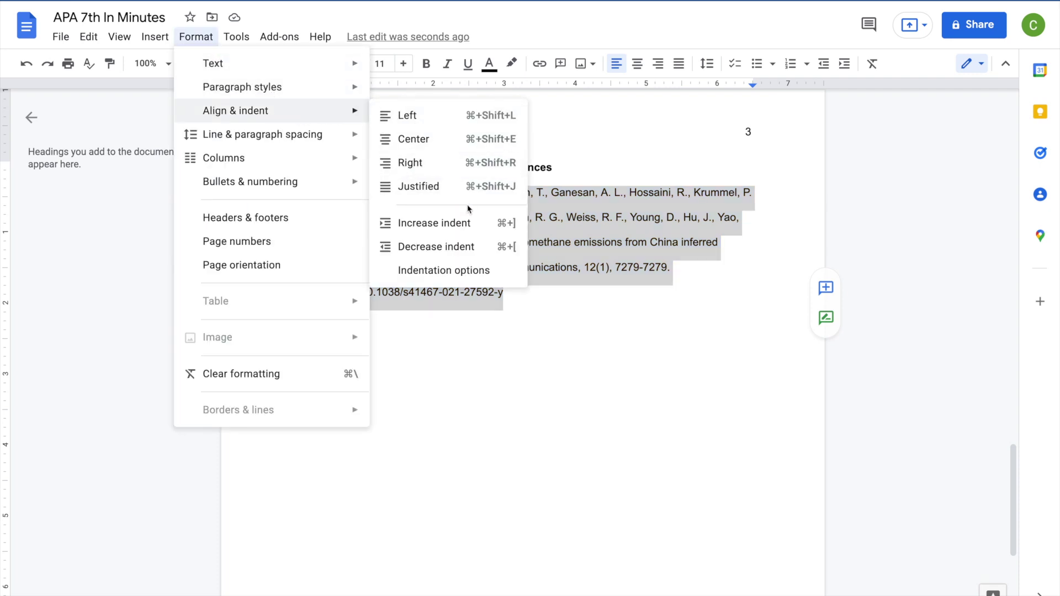
{"action": "left_click", "coordinate": [494, 271]}
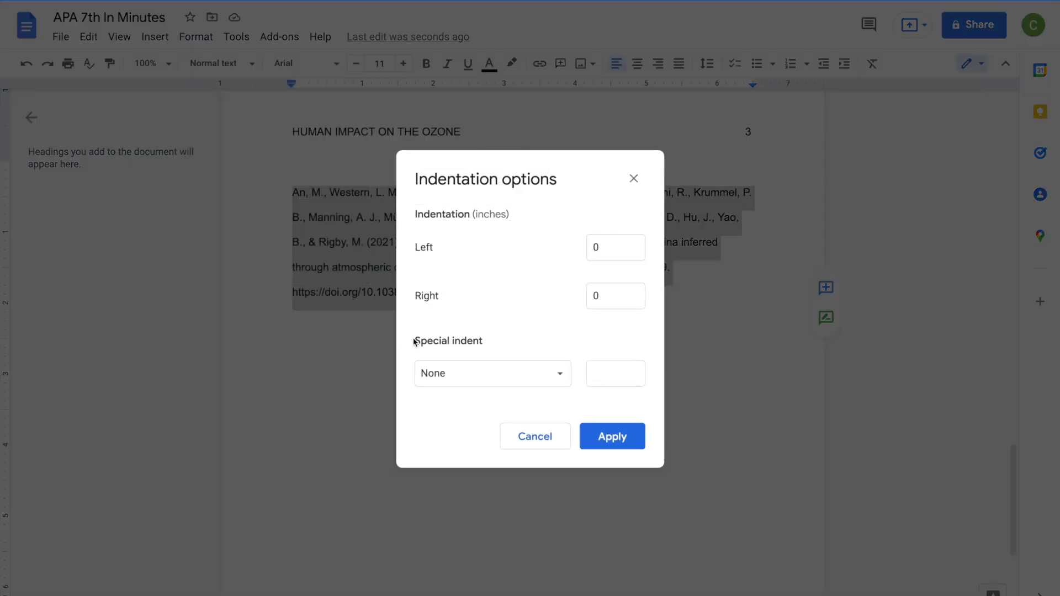
{"action": "left_click", "coordinate": [542, 377]}
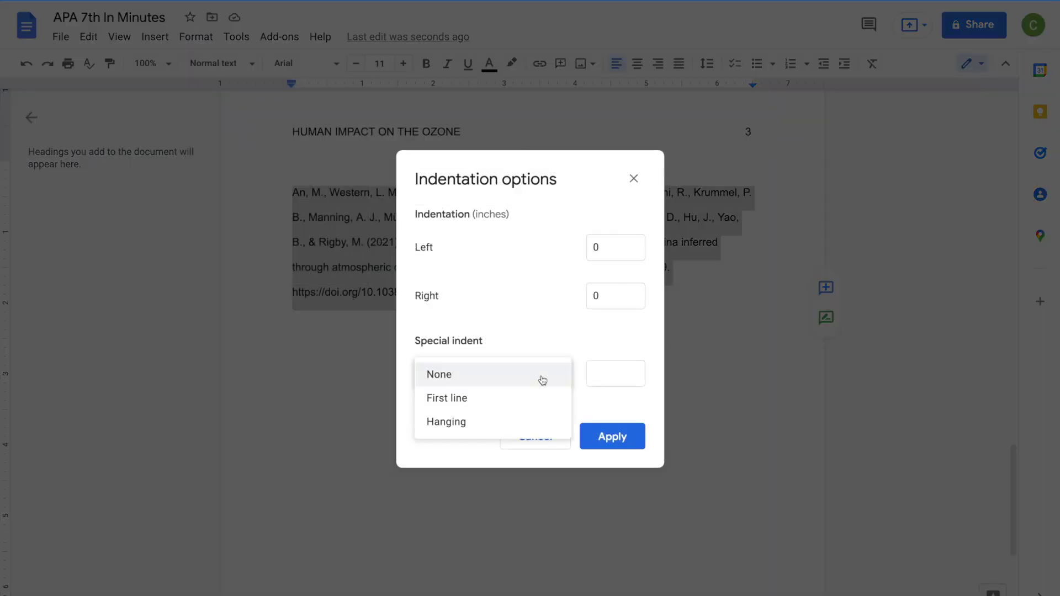
{"action": "left_click", "coordinate": [476, 424]}
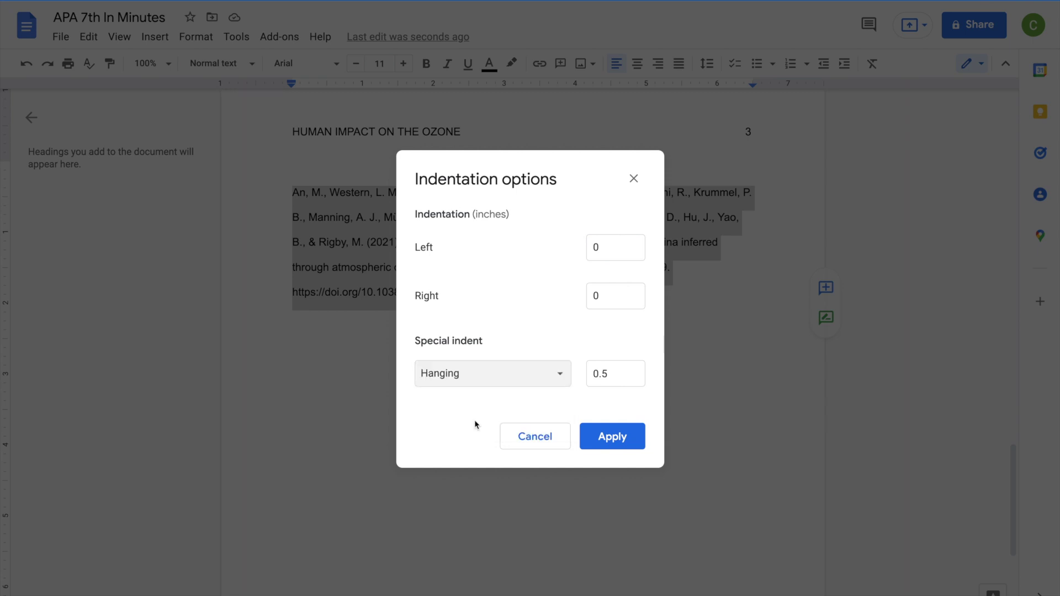
{"action": "left_click", "coordinate": [631, 445]}
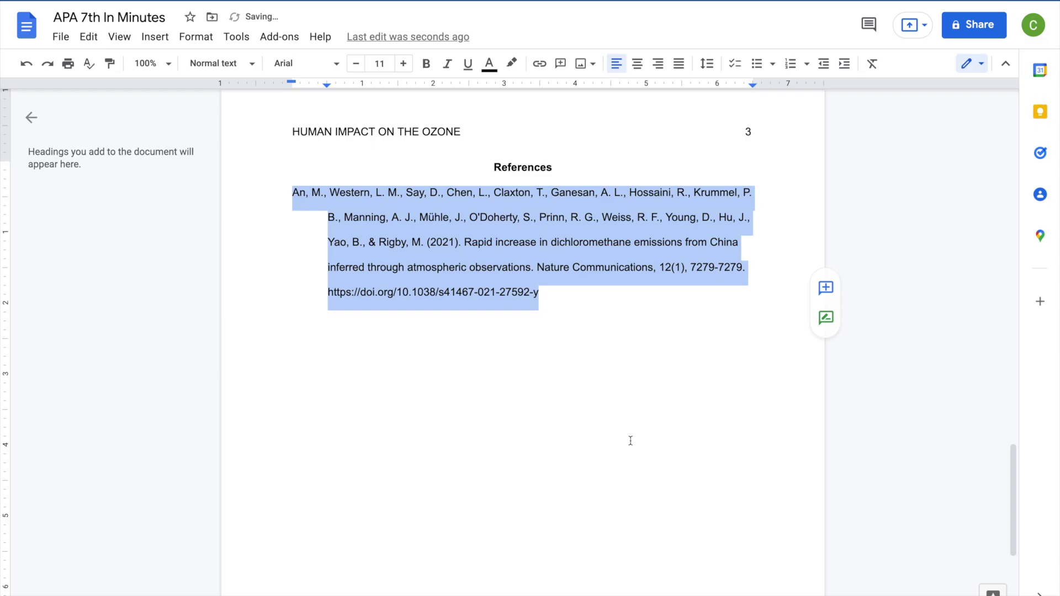
{"action": "left_click", "coordinate": [572, 294]}
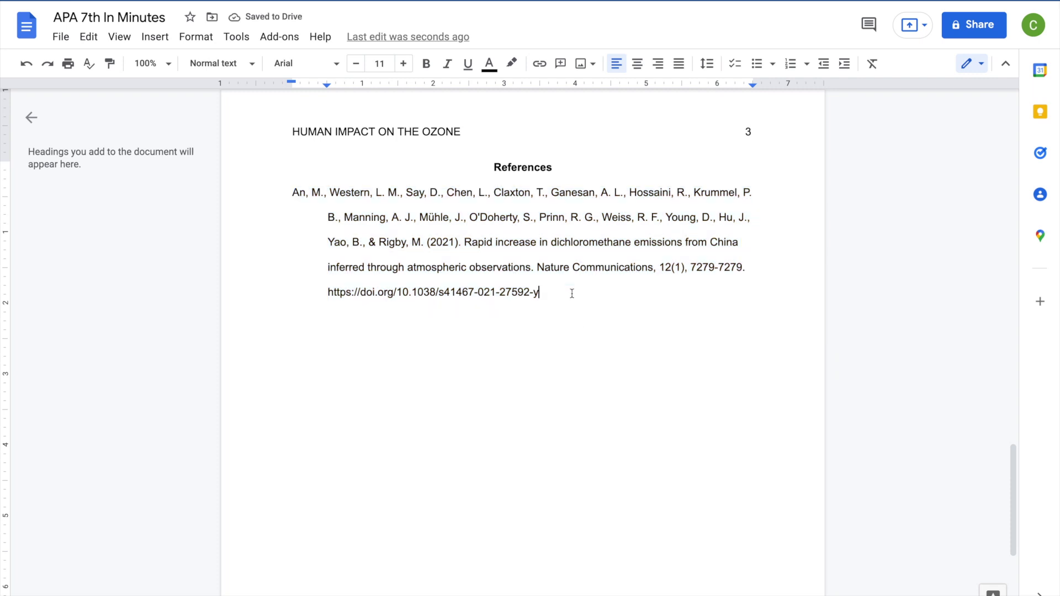